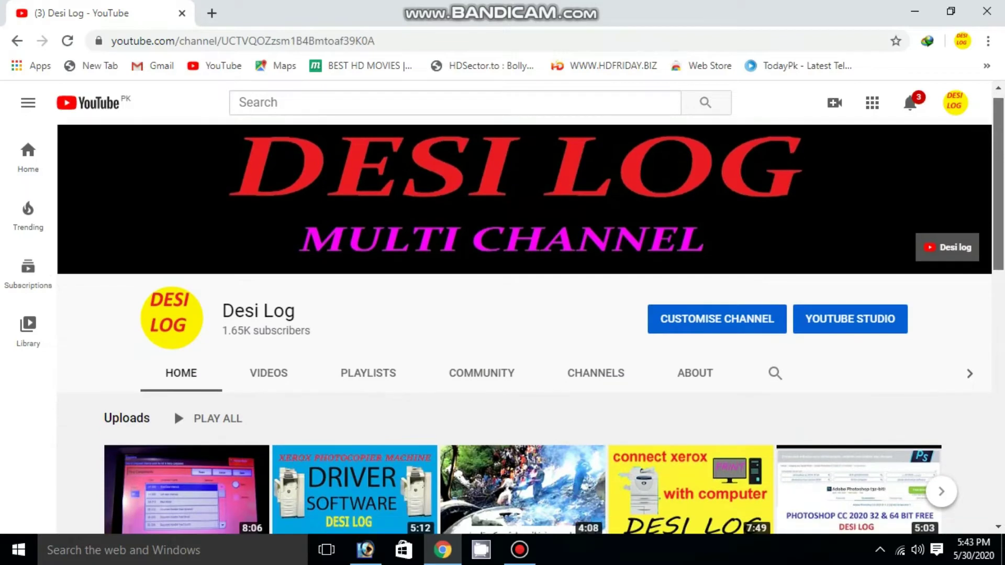
- Scroll down through the open web page
scroll(523, 314, down, 1)
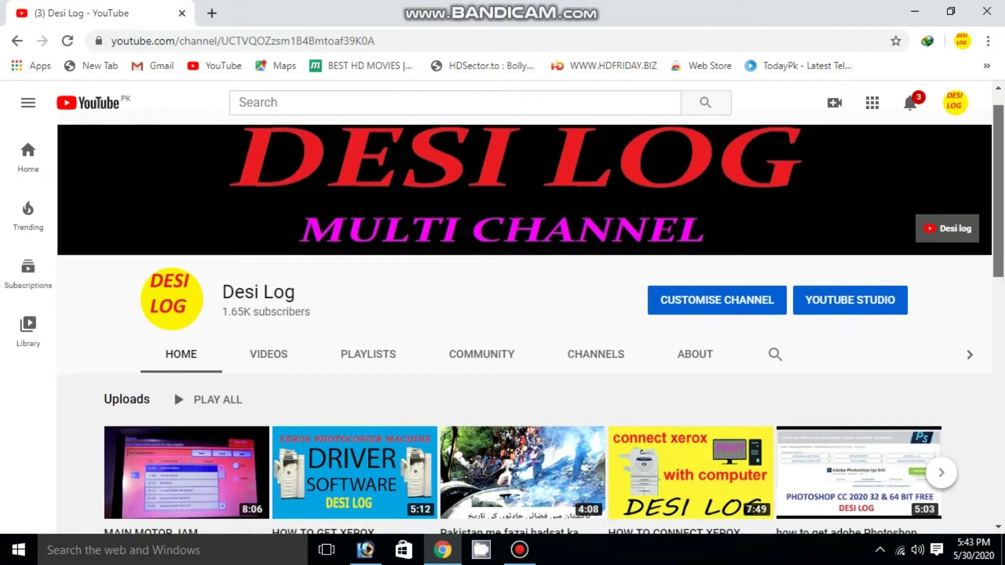
scroll(523, 314, down, 1)
scroll(524, 314, down, 1)
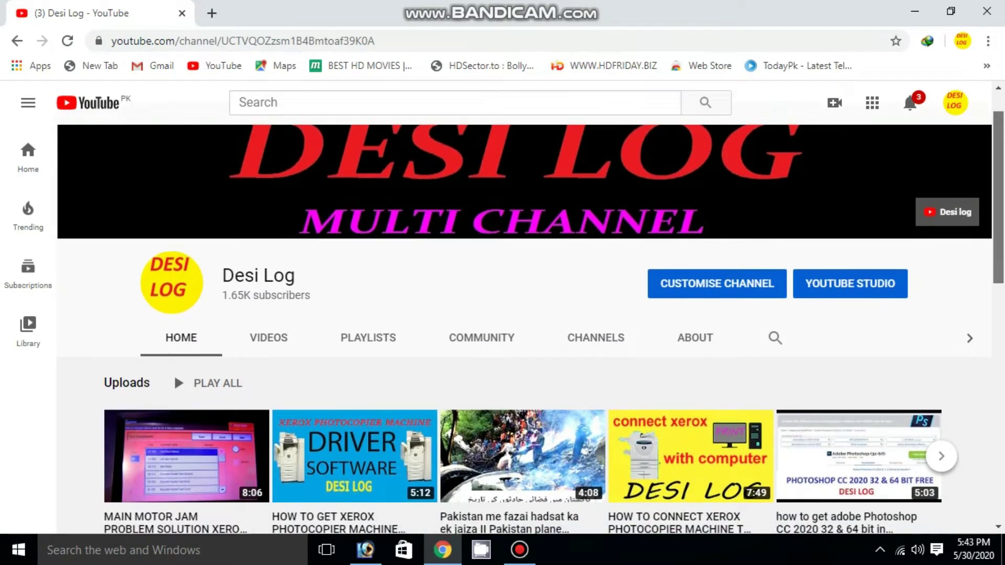
scroll(524, 314, down, 1)
scroll(523, 314, down, 1)
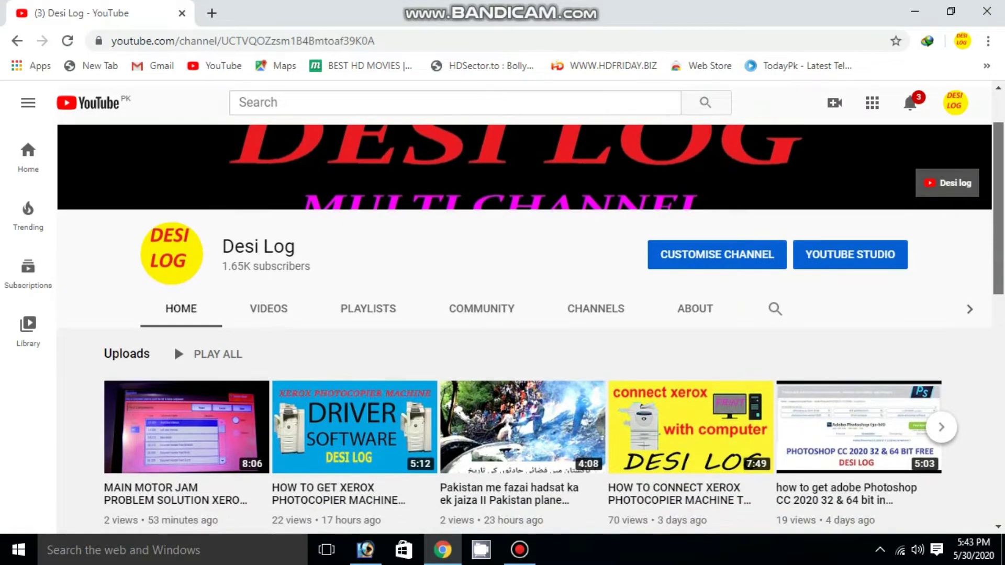
scroll(524, 314, down, 1)
scroll(524, 314, down, 1)
scroll(523, 314, down, 1)
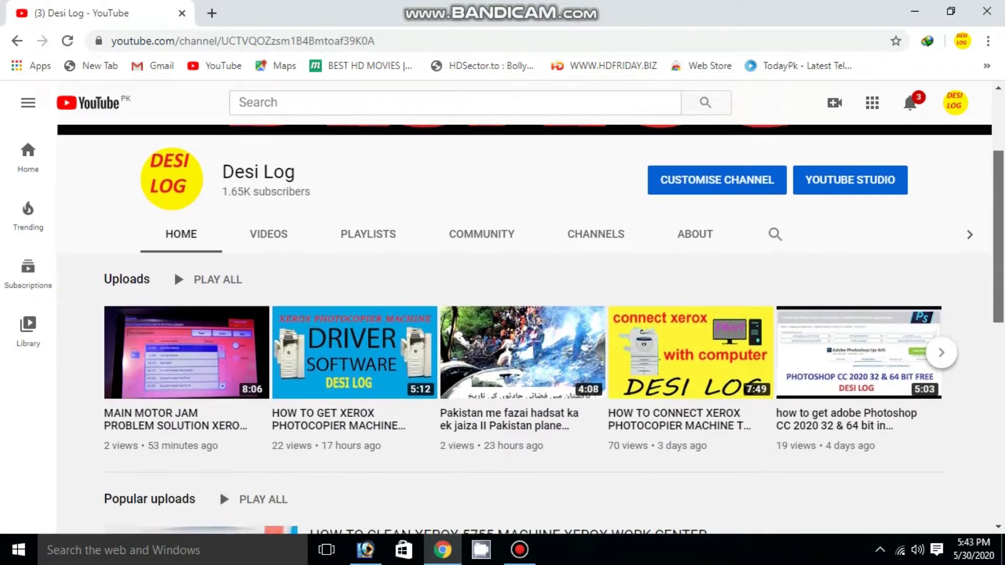
scroll(524, 314, down, 1)
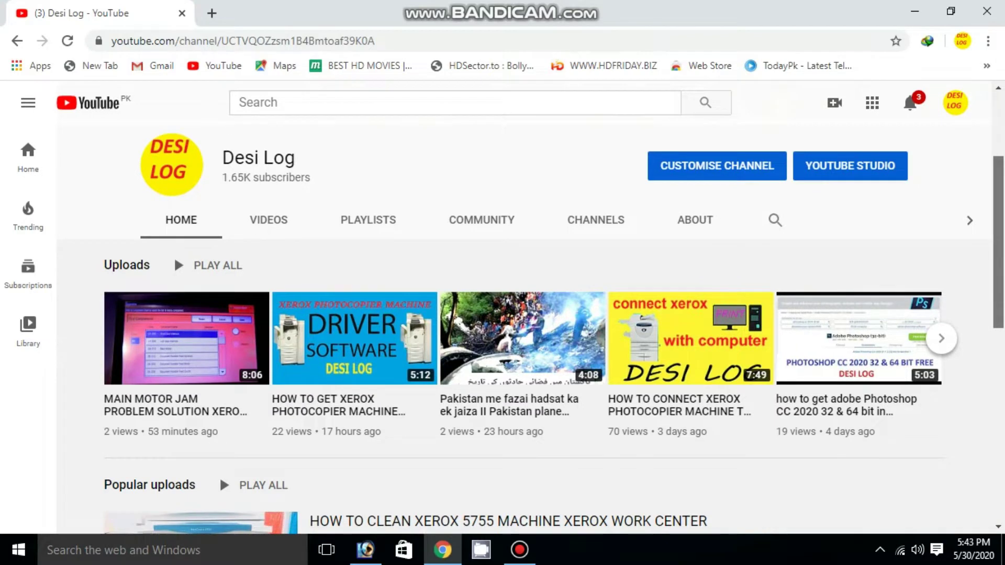
scroll(523, 314, down, 1)
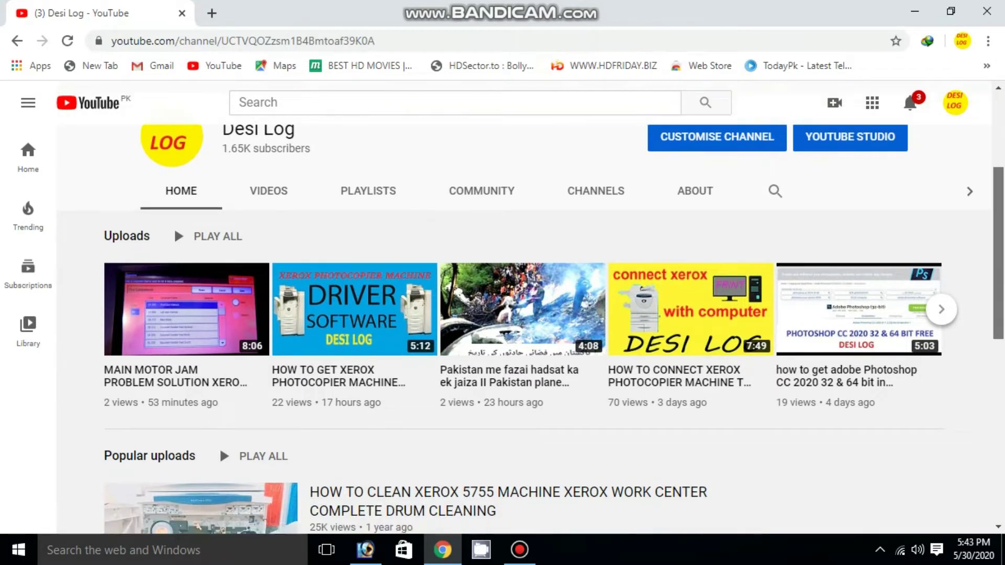
scroll(524, 314, down, 1)
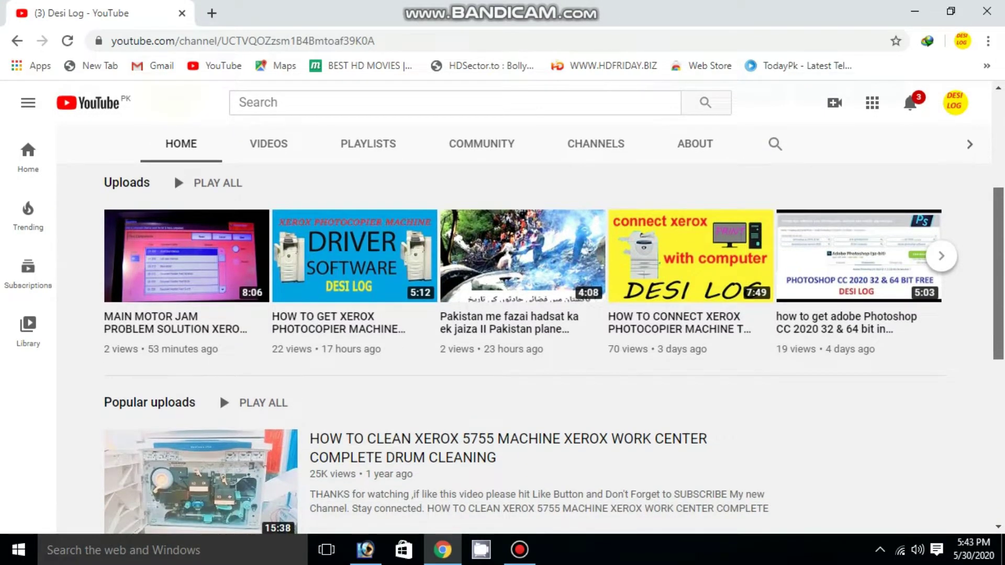
scroll(523, 314, down, 1)
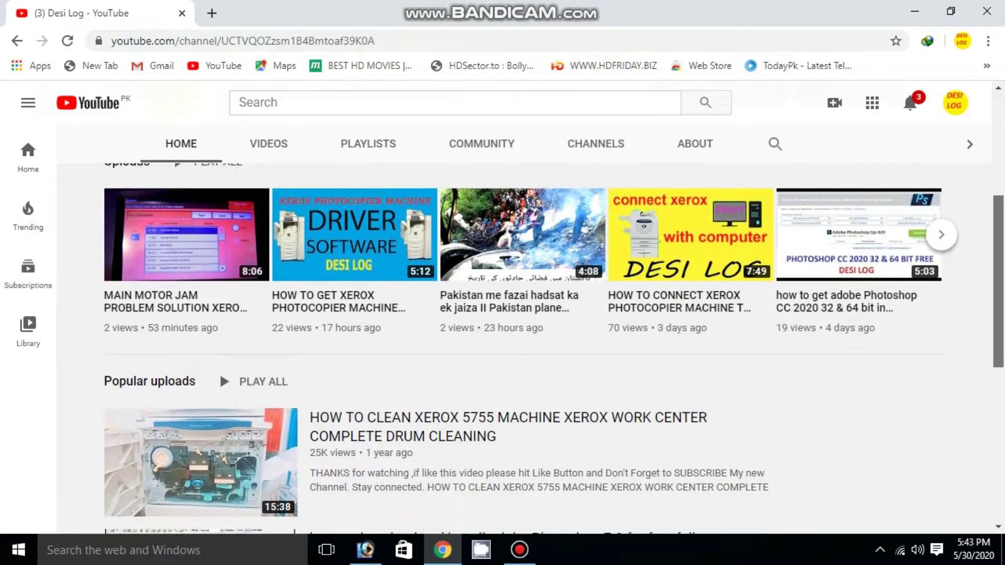
scroll(523, 314, down, 2)
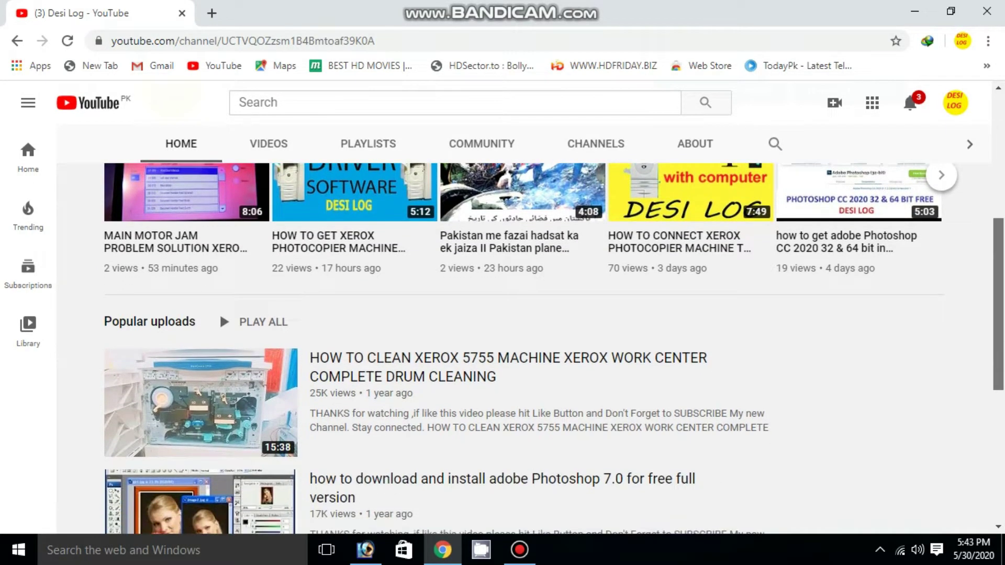
scroll(524, 314, down, 1)
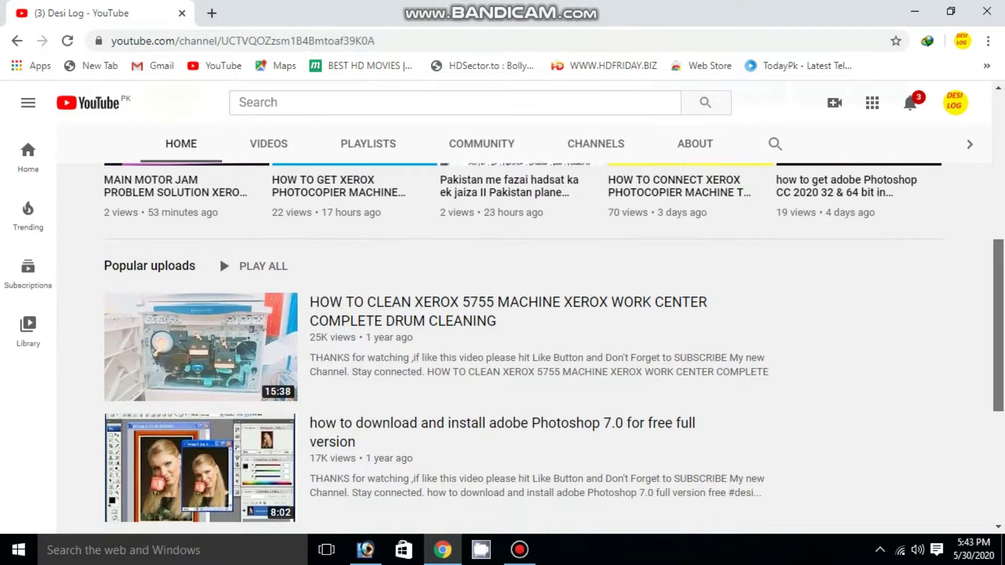
scroll(524, 314, down, 1)
scroll(523, 314, down, 1)
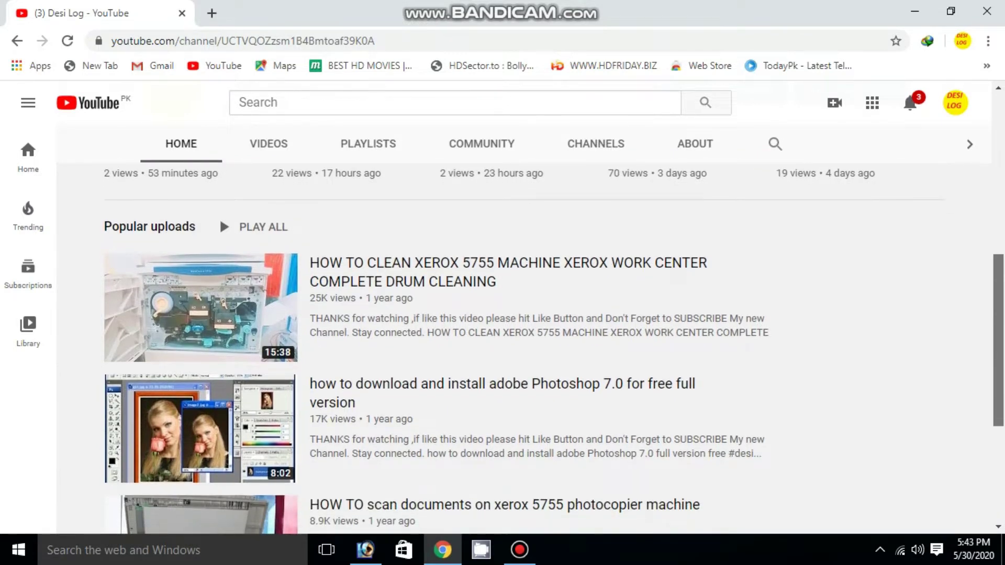
scroll(523, 314, down, 1)
scroll(523, 314, down, 1)
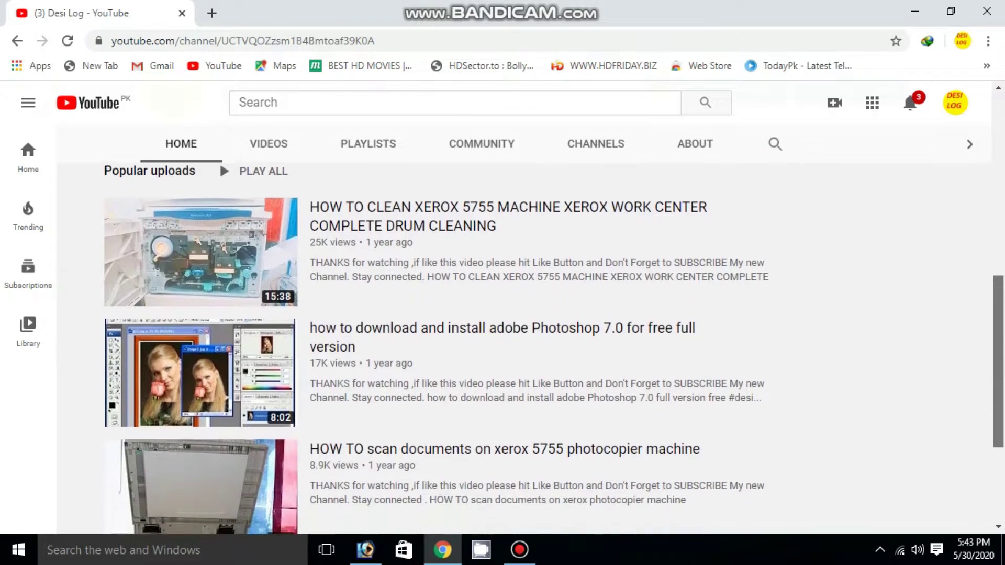
- Scroll back up, highlight the channel name and subscriber count, then launch Photoshop
scroll(523, 315, up, 1)
scroll(524, 314, up, 1)
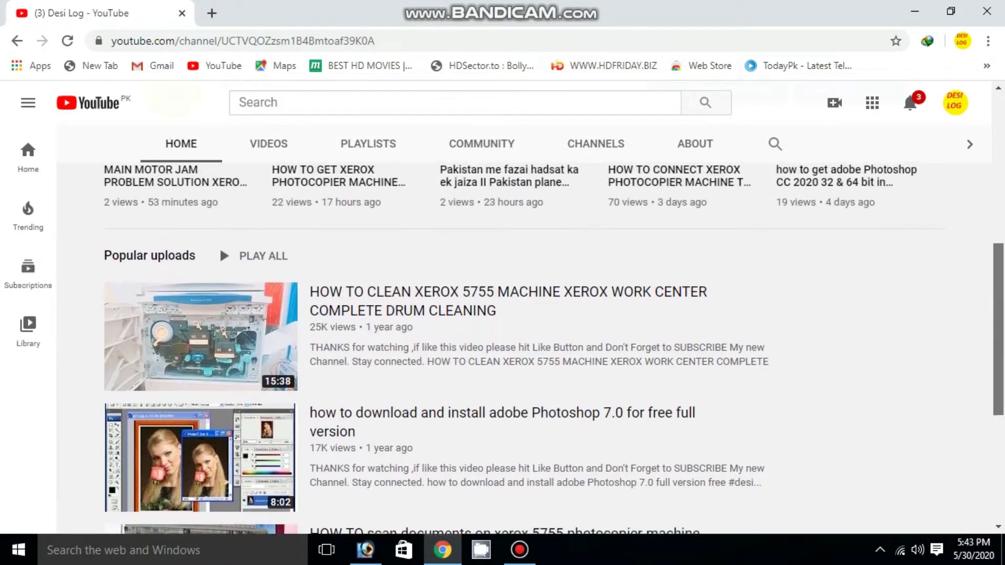
scroll(524, 314, up, 1)
scroll(523, 314, up, 1)
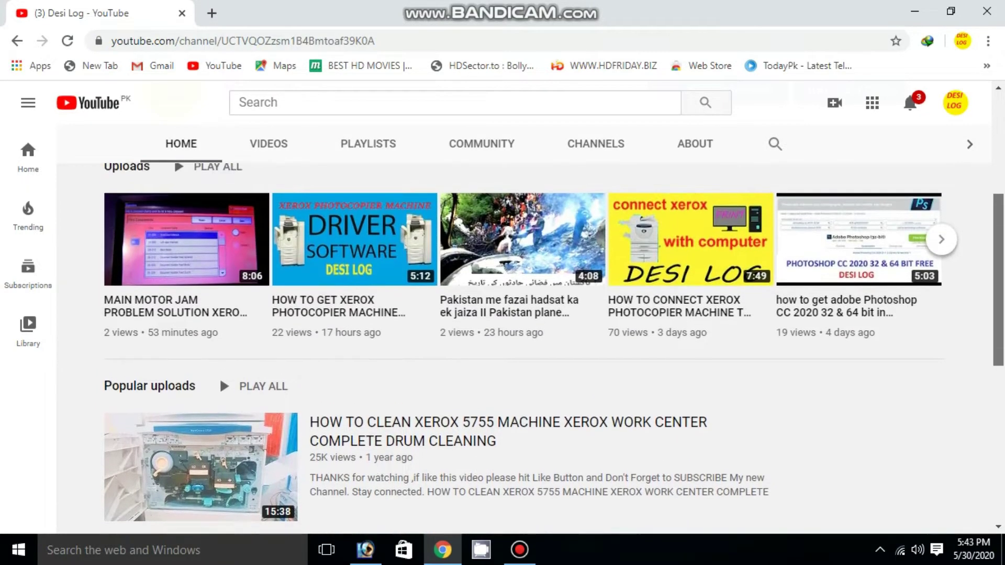
scroll(523, 314, up, 1)
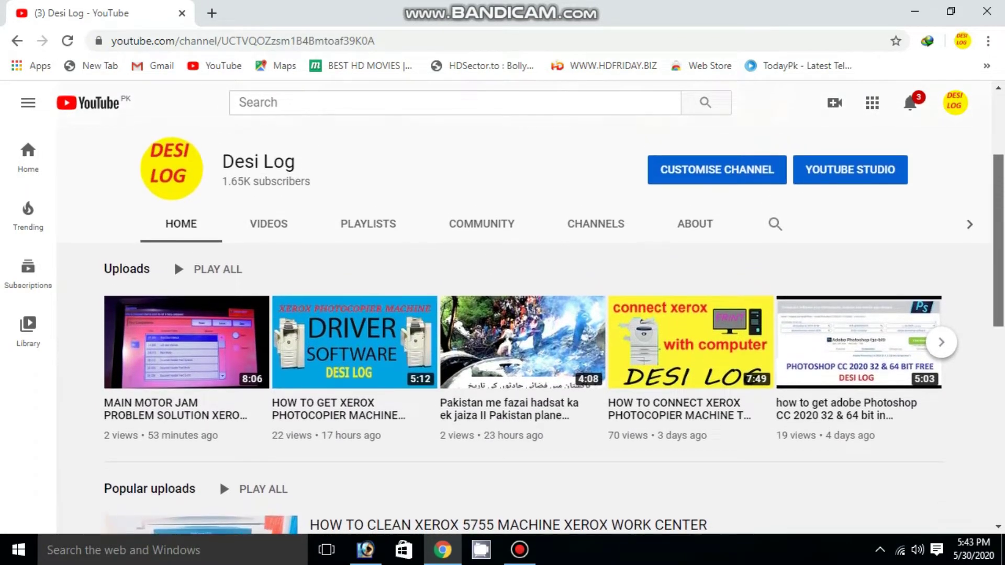
scroll(524, 314, up, 1)
scroll(523, 314, up, 1)
triple_click(258, 238)
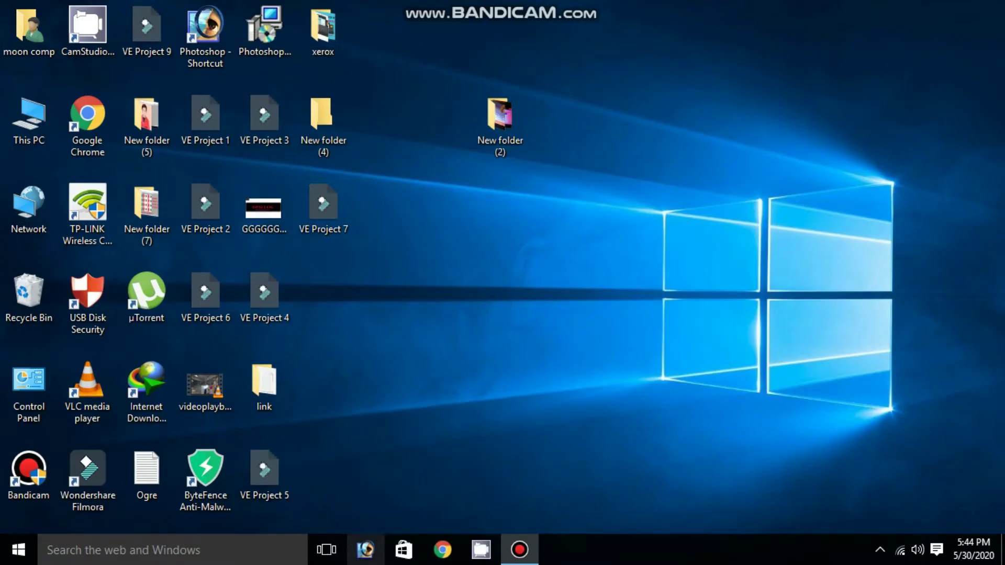
click(366, 550)
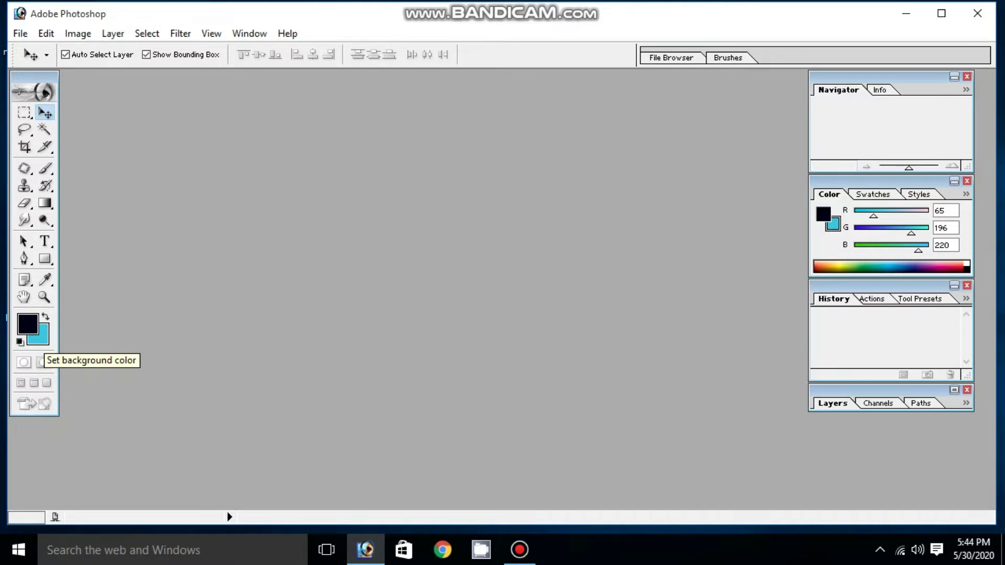
- Set the background colour to PANTONE 199 PC (RGB 237, 23, 79) from Custom Colors
click(39, 340)
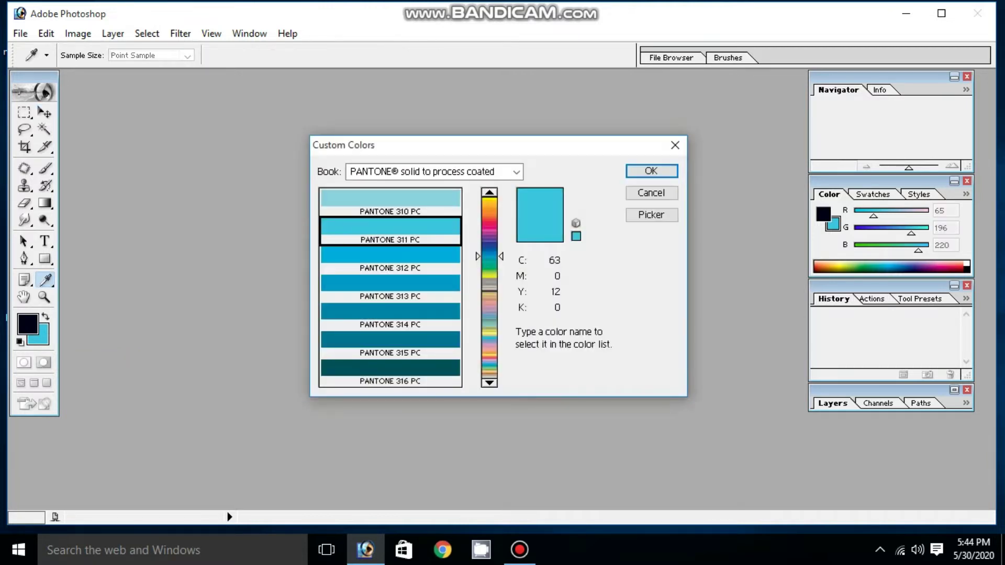
text(4)
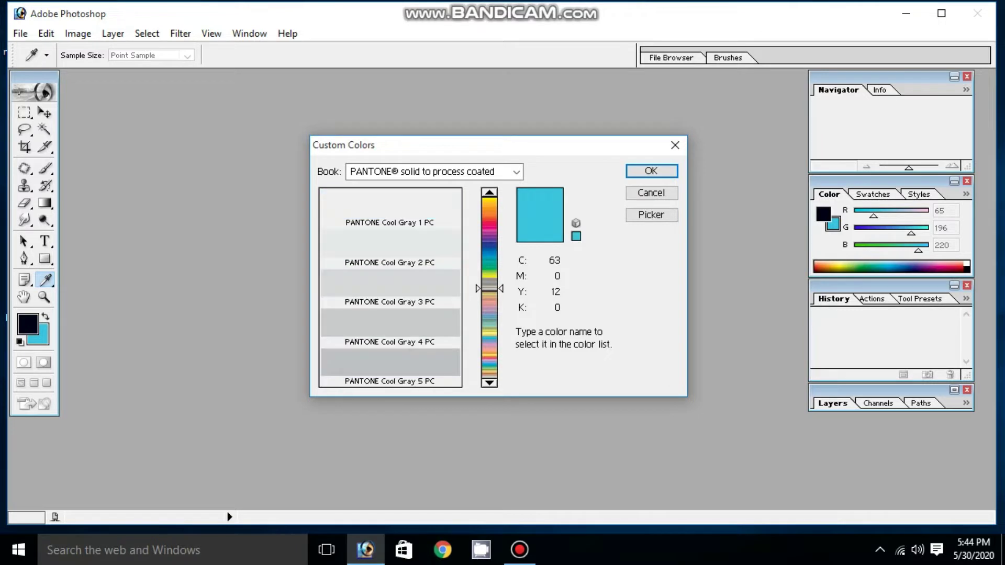
text(83635)
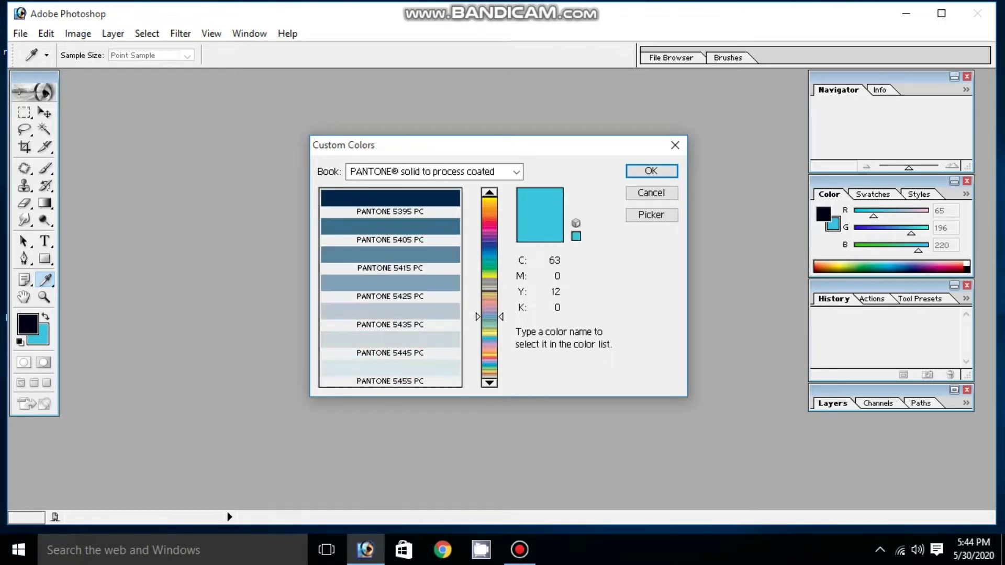
text(7436)
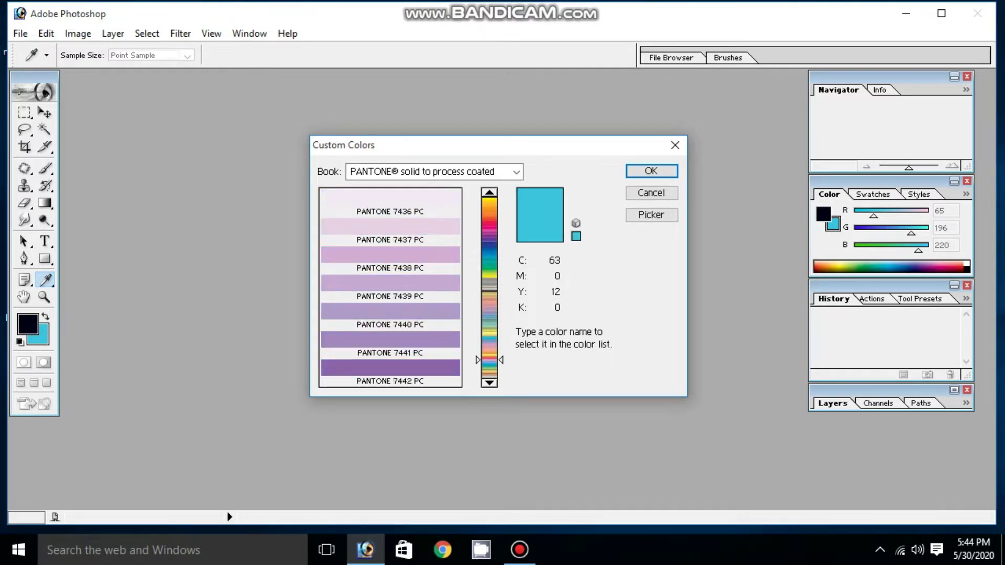
text(b)
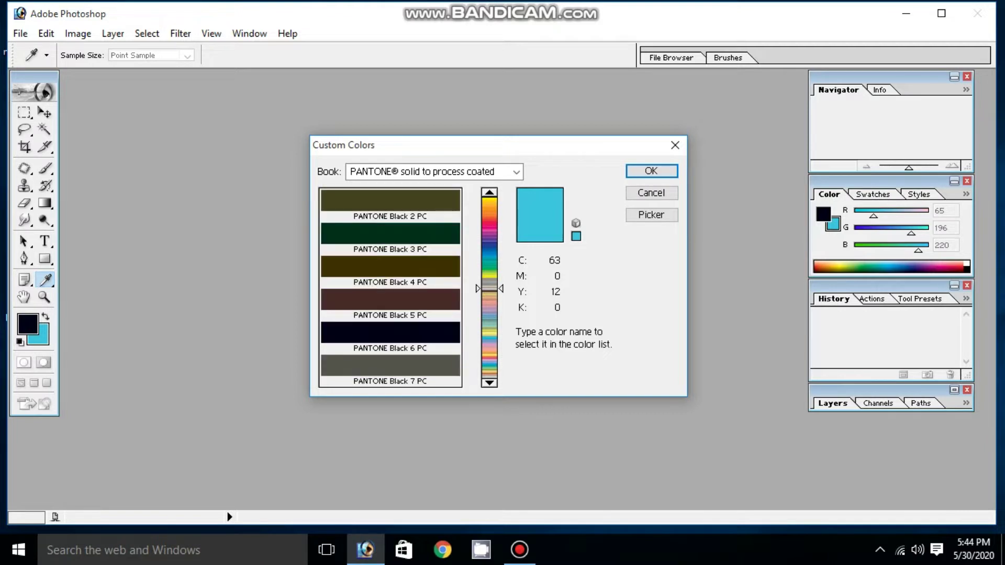
text(c54)
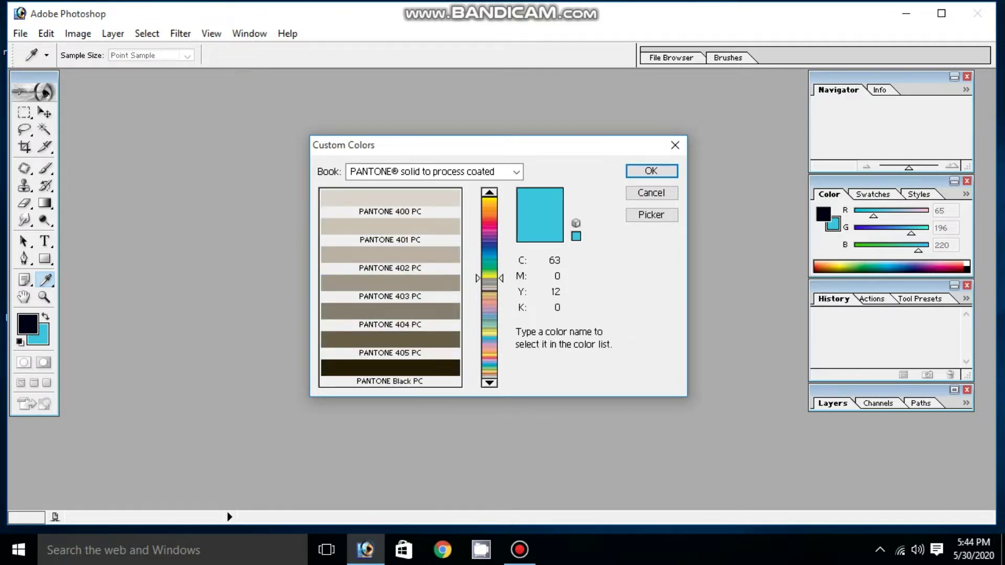
text(317)
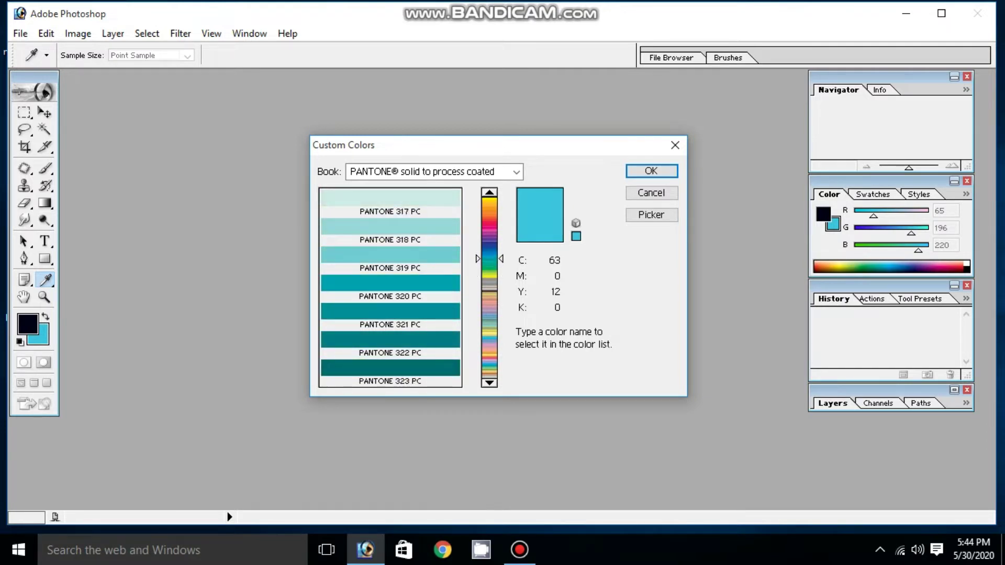
text(196)
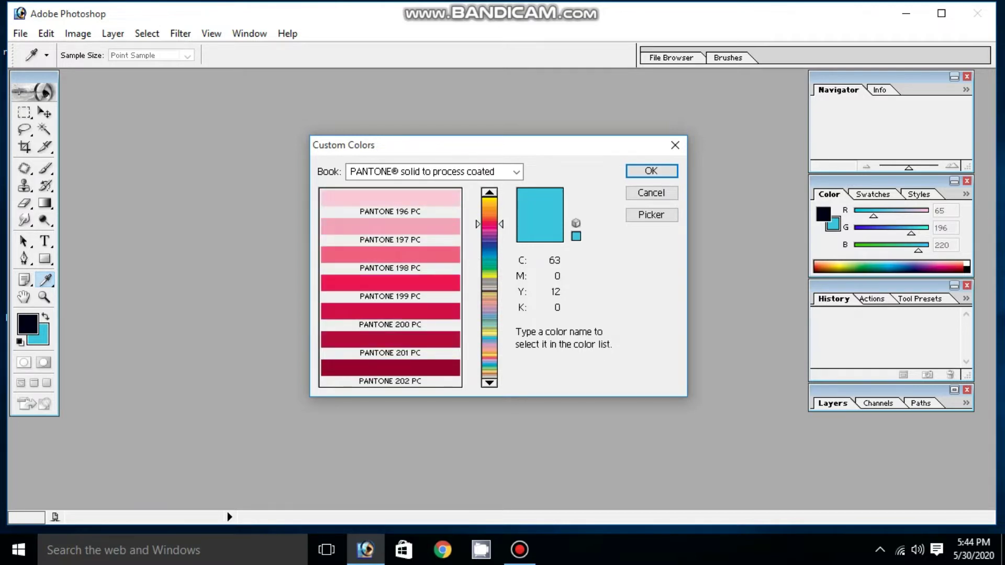
click(390, 287)
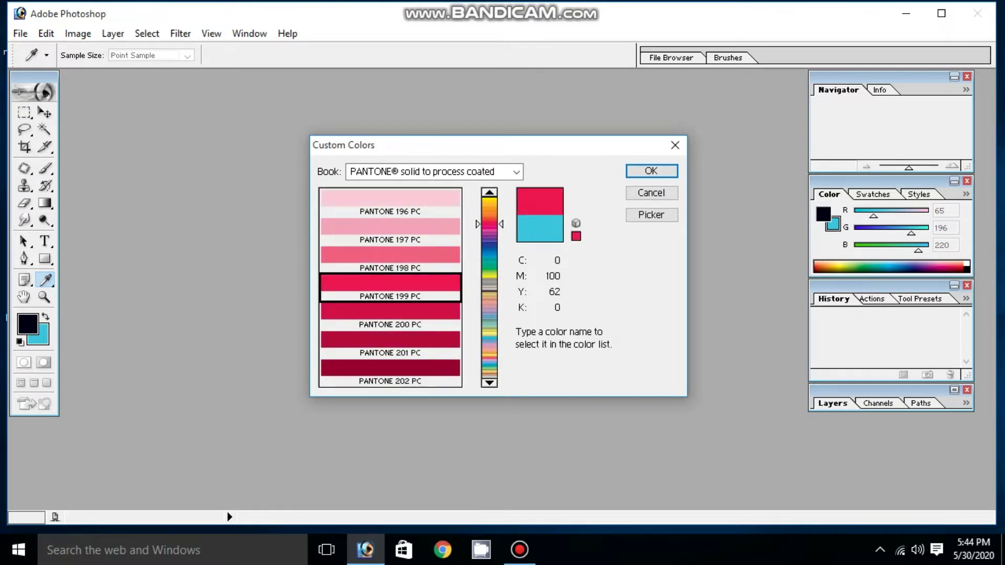
click(651, 172)
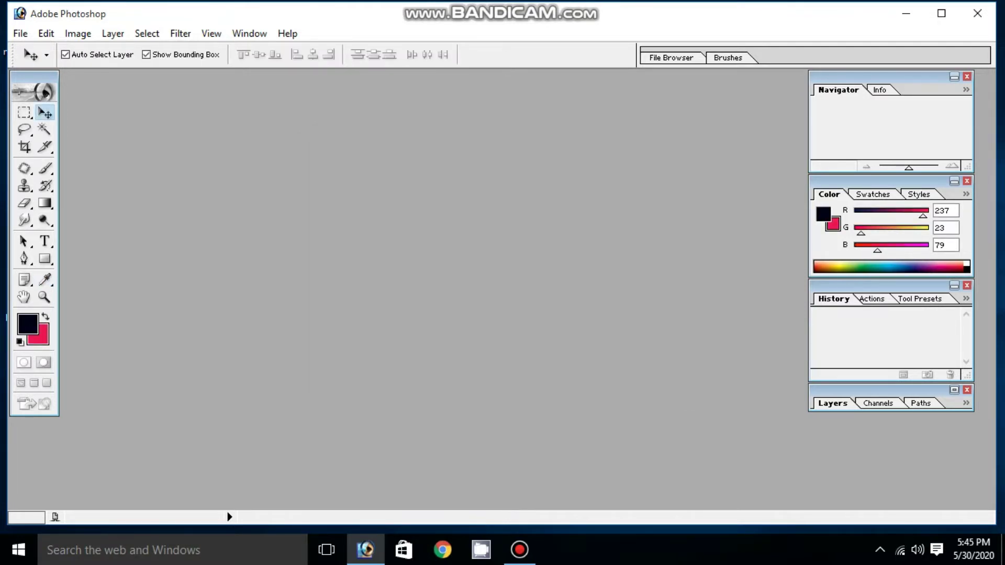
- Start a new document and choose the A4 preset size
key(alt+f)
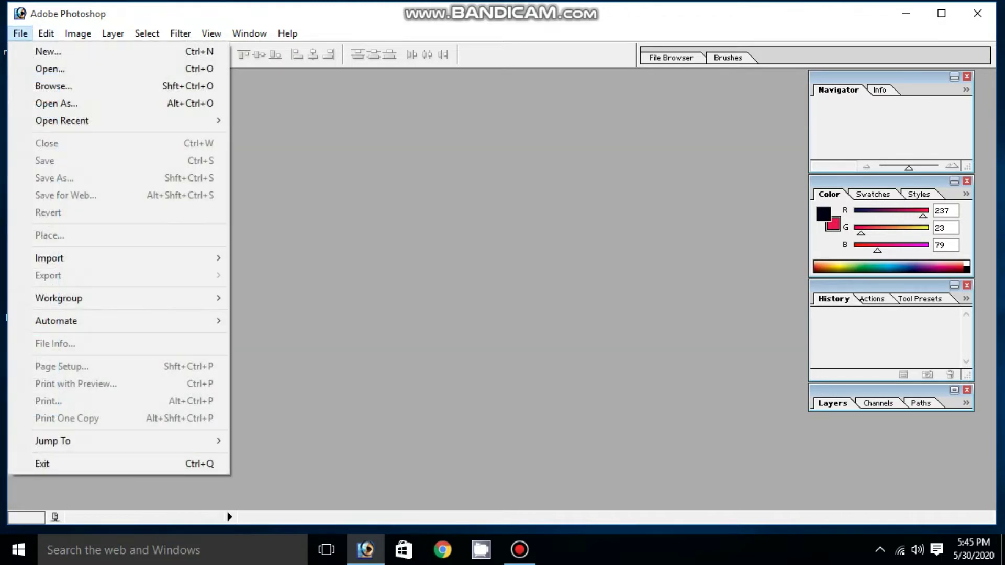
key(Down)
key(Return)
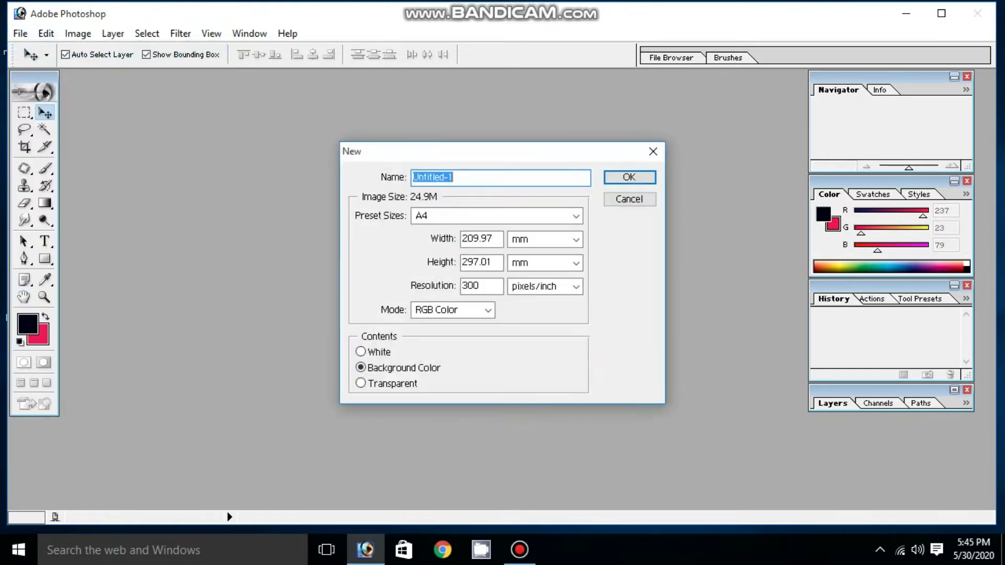
key(Tab)
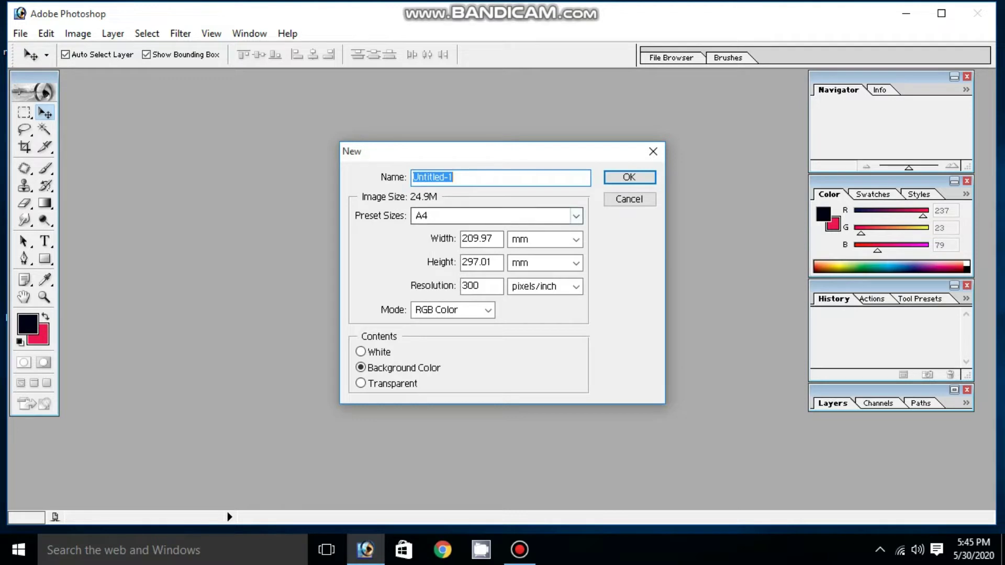
key(alt+Down)
key(a)
key(Up)
key(Down)
key(Down)
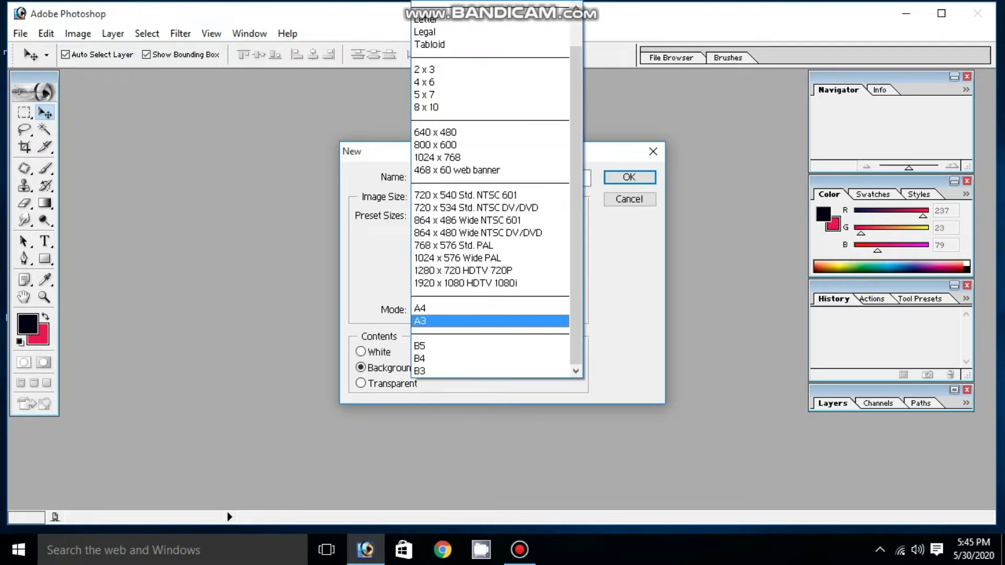
key(Up)
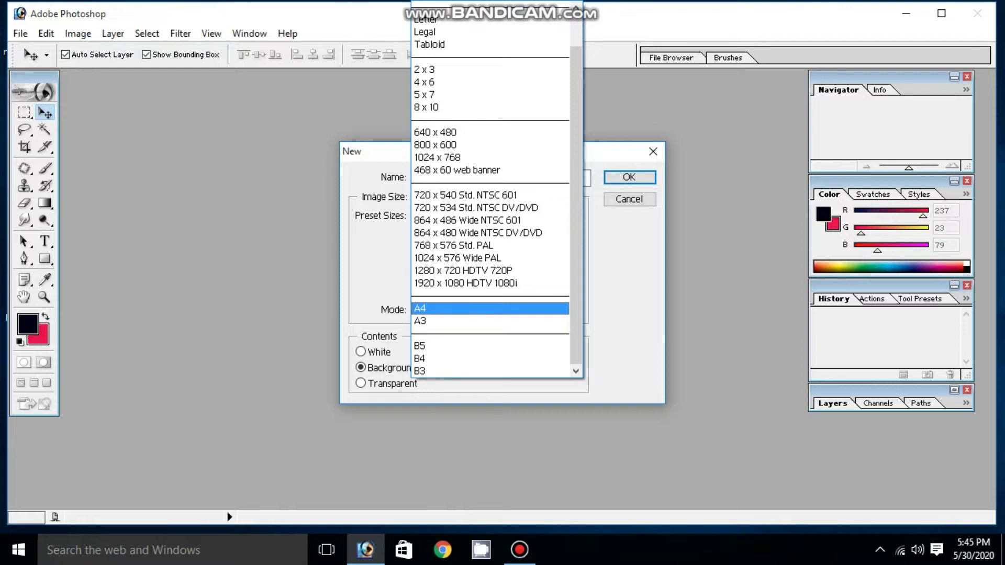
key(Return)
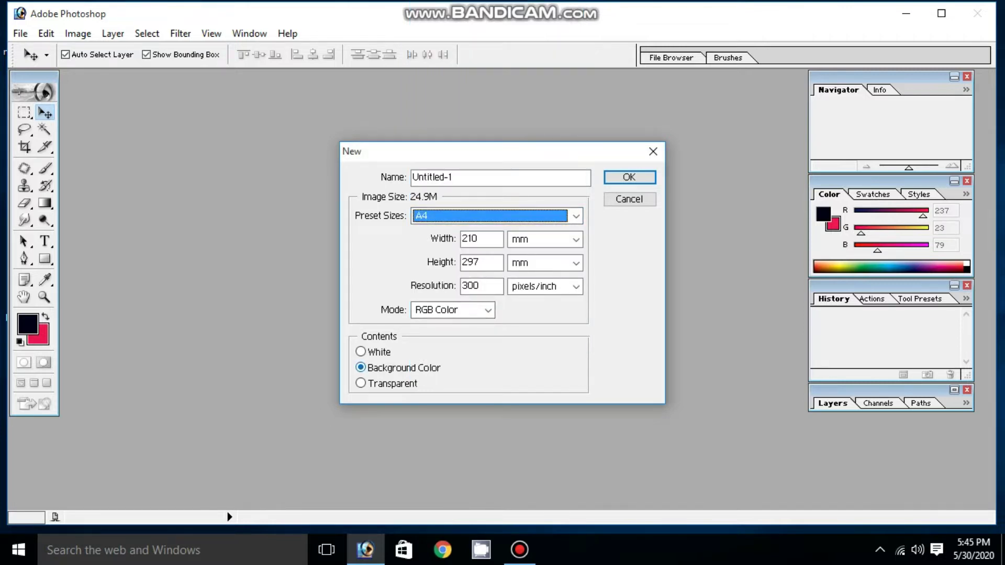
- Create the A4 300 ppi document with background-colour contents and centre its window
key(Tab)
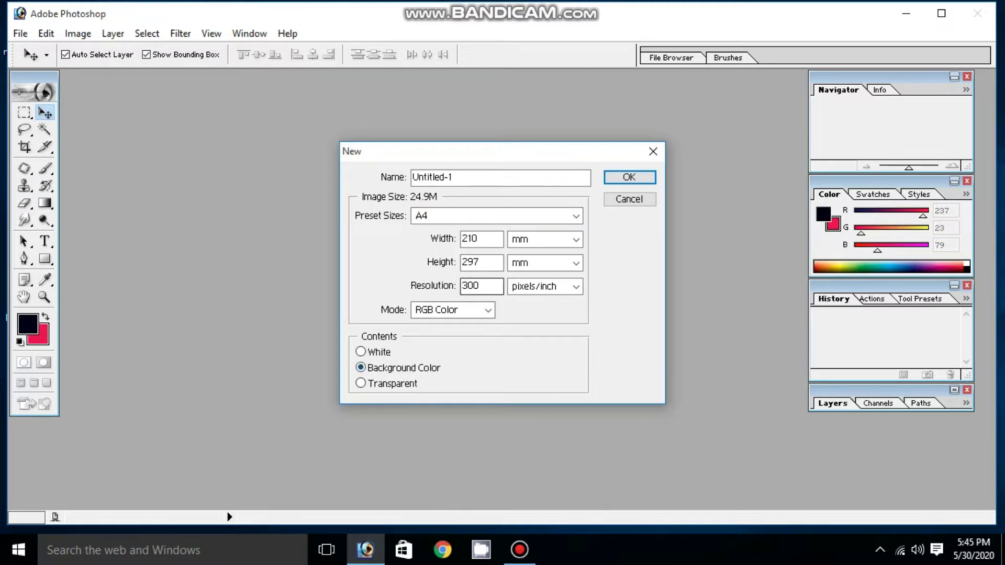
key(shift+Tab)
key(shift+Tab)
key(shift+Tab)
key(Return)
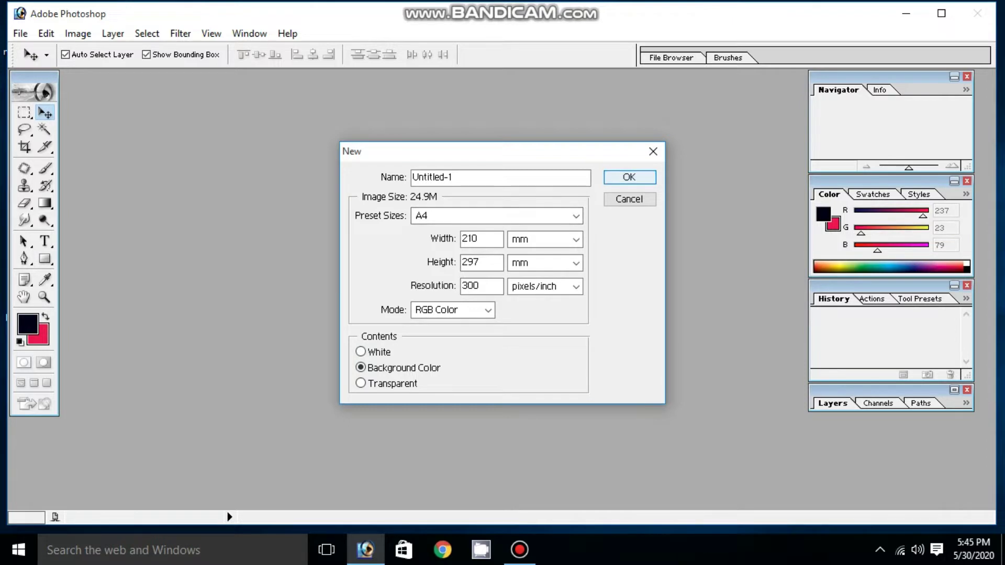
drag(209, 86, 307, 103)
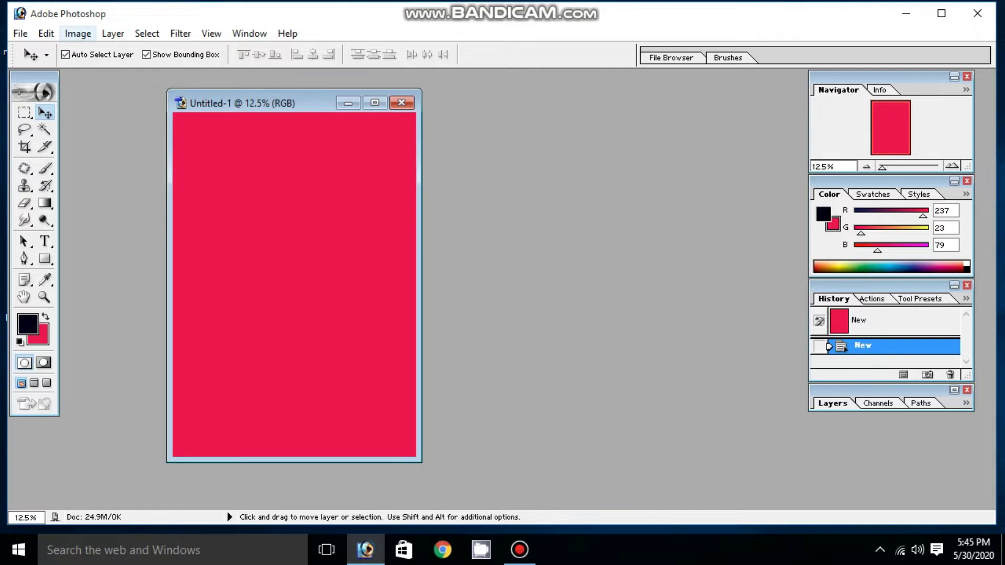
- Rotate the canvas 90° clockwise into landscape and reposition the document window
click(78, 34)
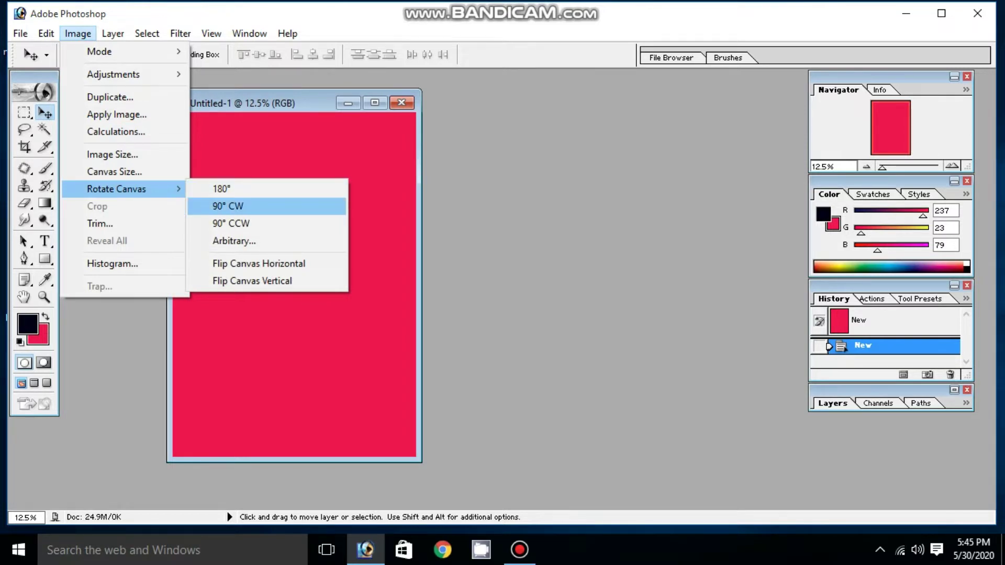
click(227, 206)
drag(335, 103, 336, 149)
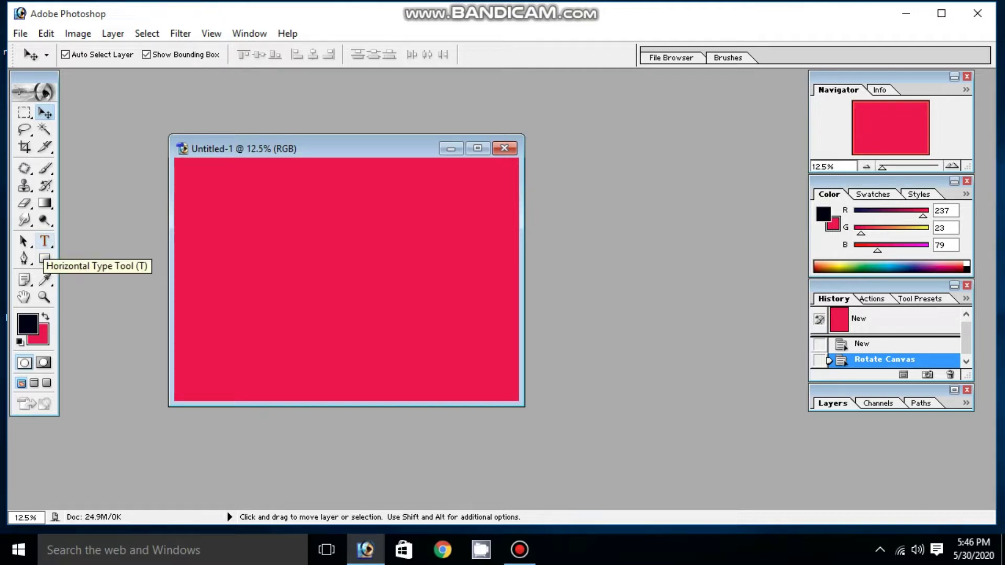
click(45, 242)
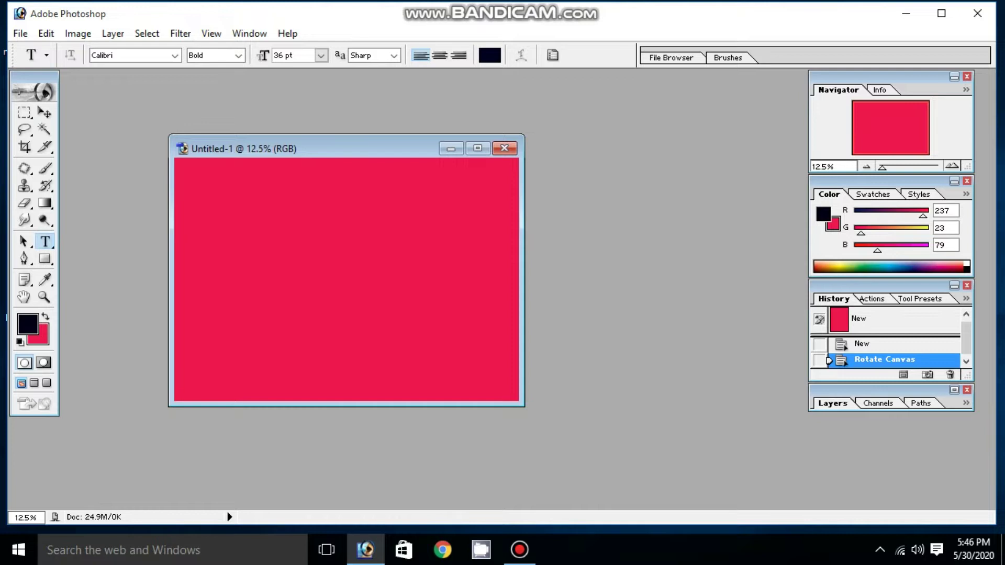
- Set the type colour to dark navy #00011F (R 0, G 1, B 31)
click(490, 54)
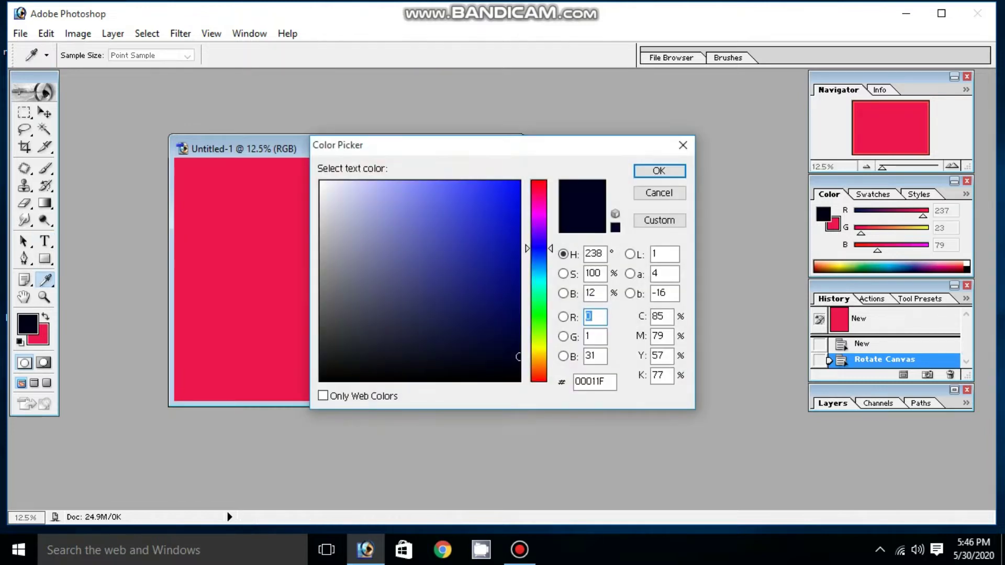
click(659, 193)
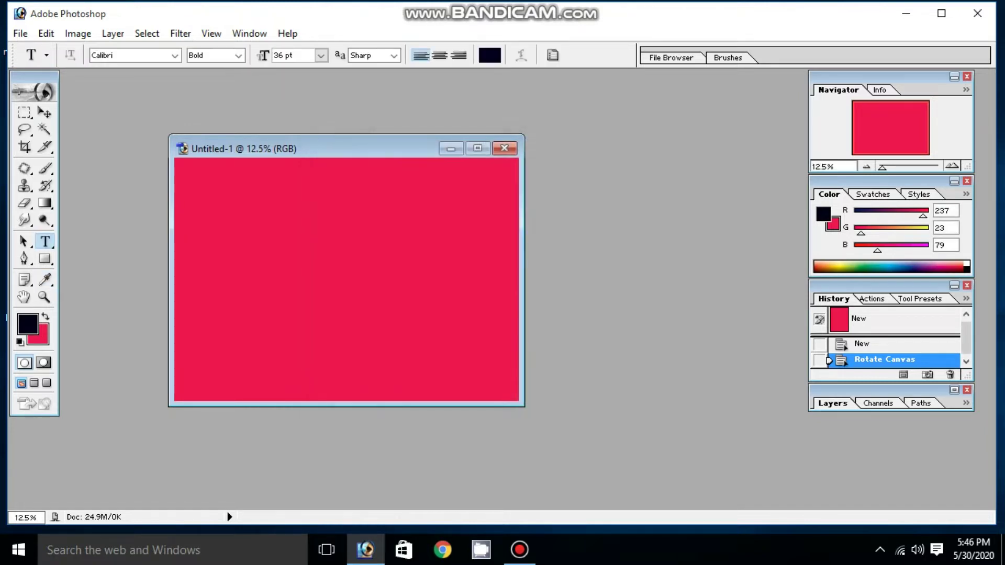
click(490, 55)
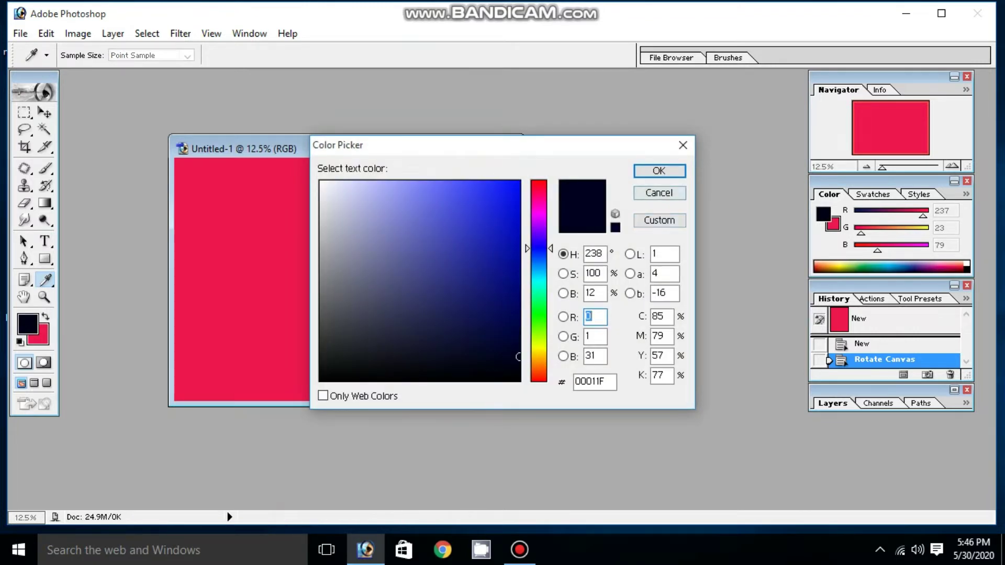
click(659, 171)
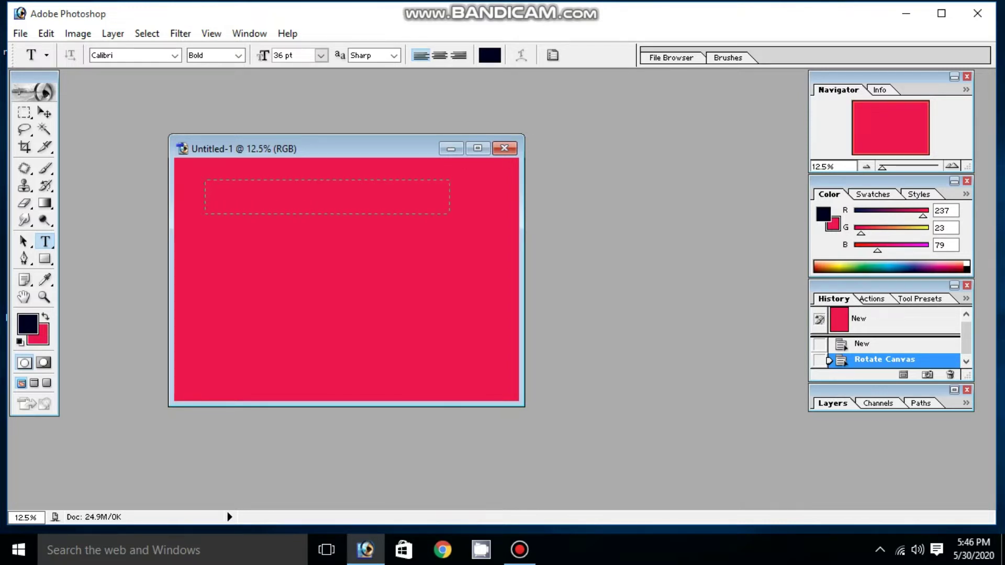
- Draw a text box across the top of the canvas and set Calibri Bold 60 pt
drag(319, 207, 470, 229)
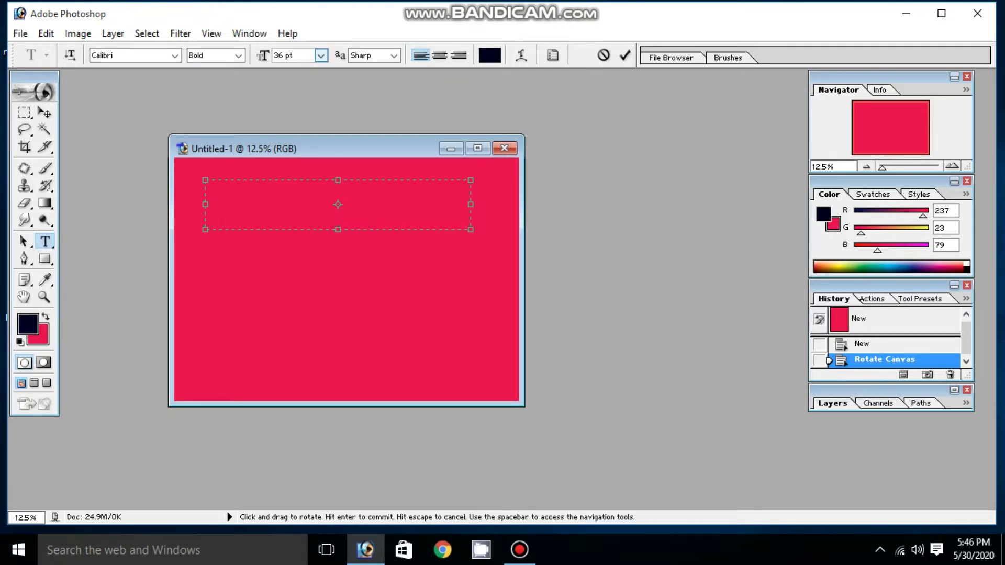
click(321, 55)
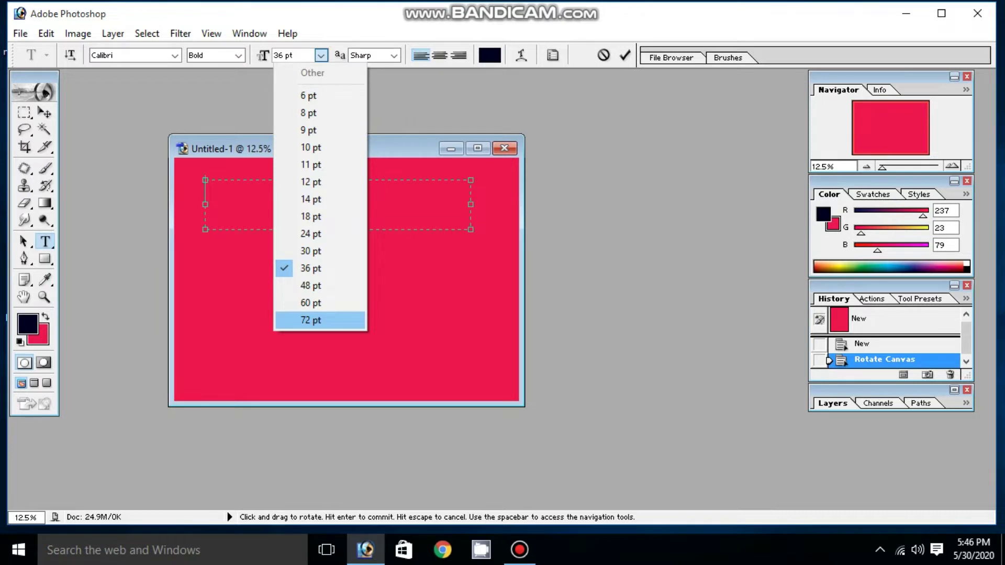
click(311, 303)
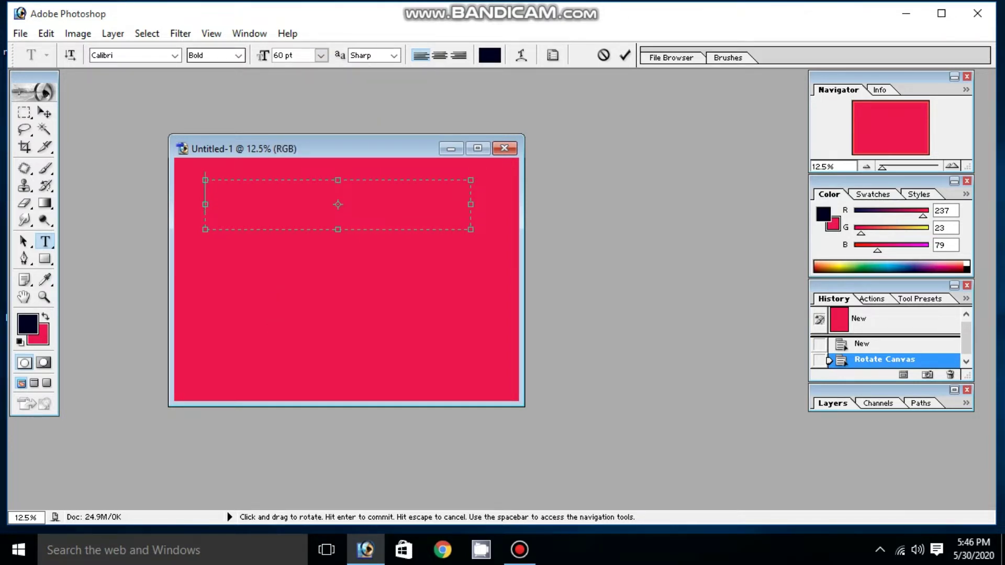
click(239, 55)
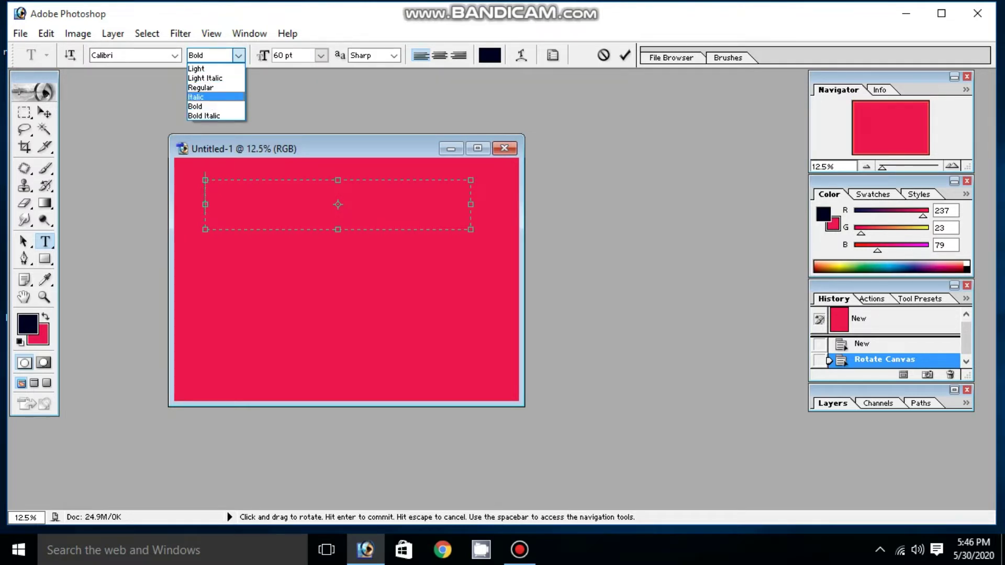
click(195, 106)
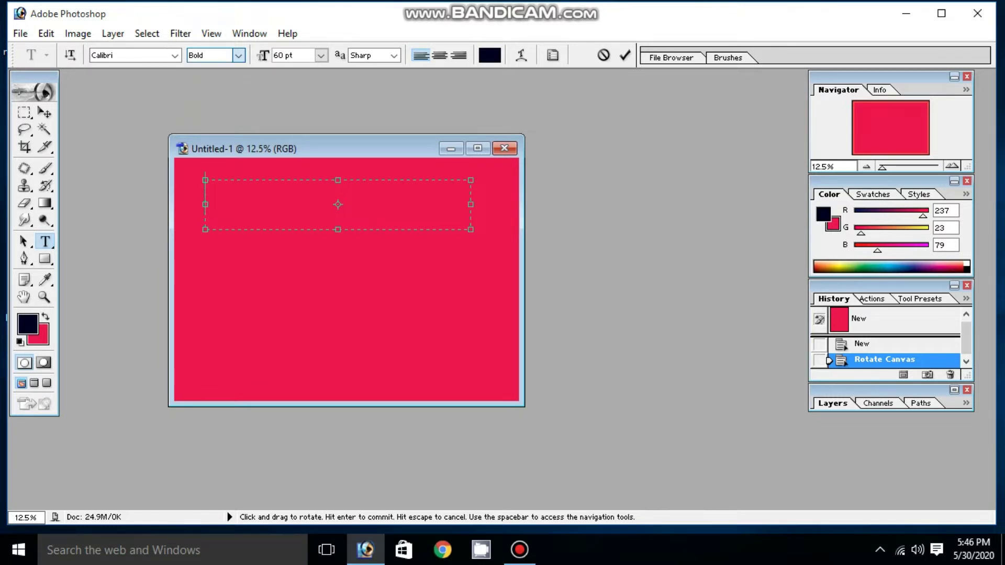
click(175, 55)
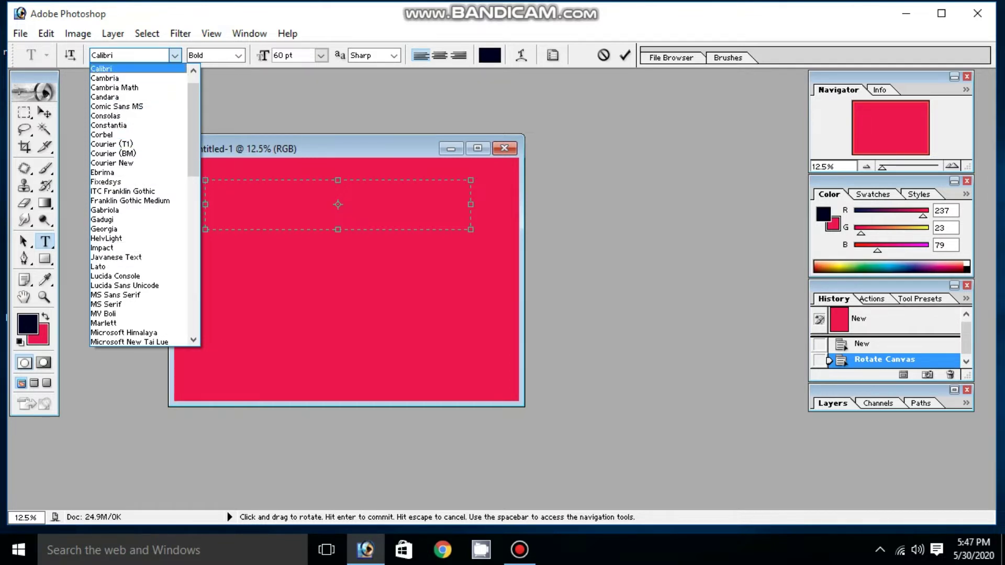
key(Escape)
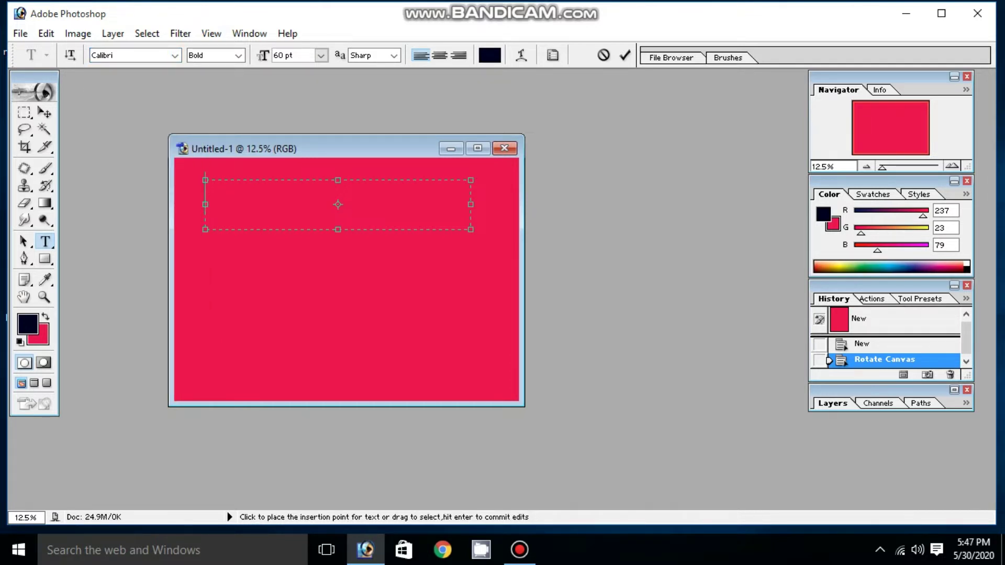
- Replace the lowercase 'typing' with 'TYPING MASTER 10' in the text box
text(t)
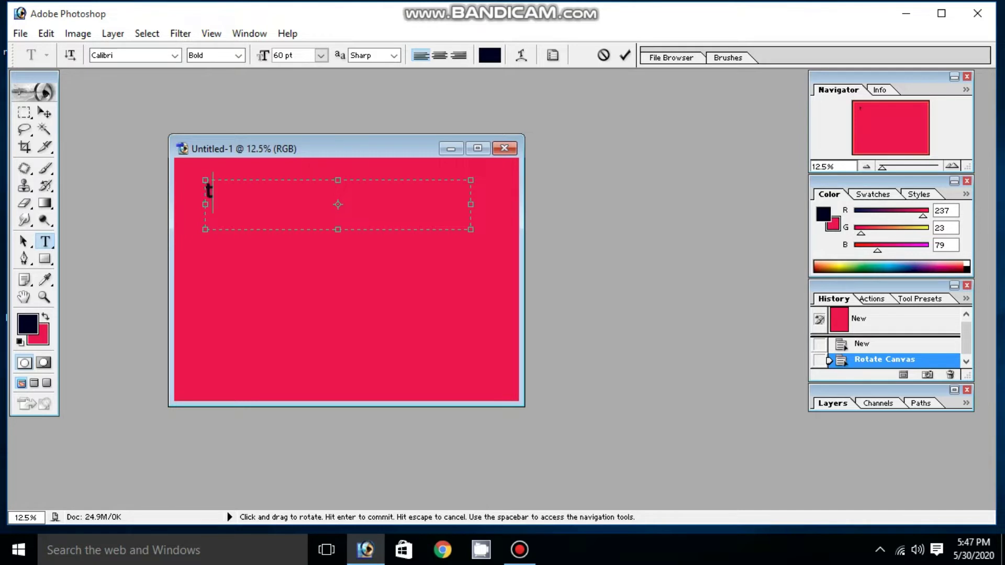
text(yping)
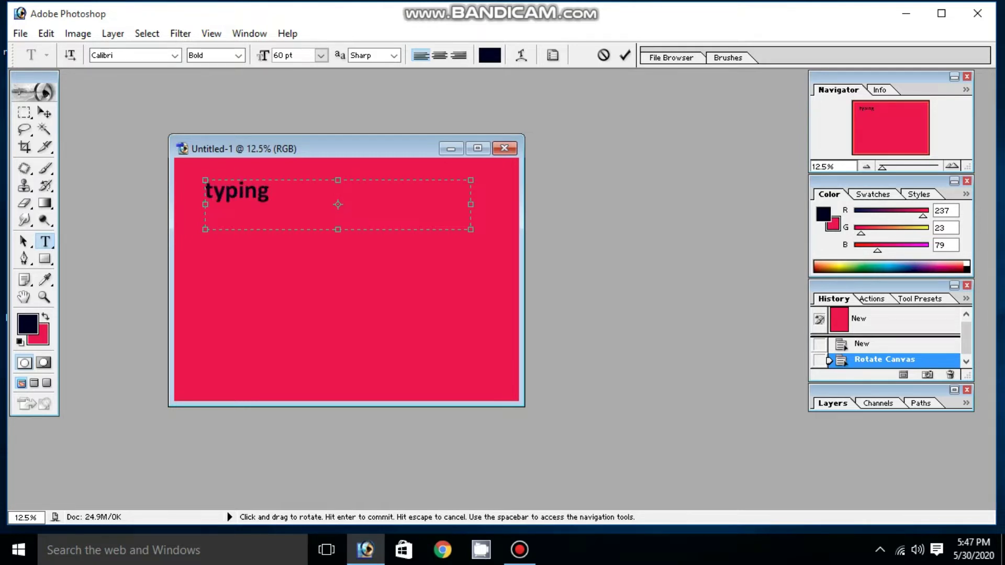
key(BackSpace)
key(BackSpace)
key(BackSpace)
key(BackSpace)
key(BackSpace)
key(BackSpace)
text(T)
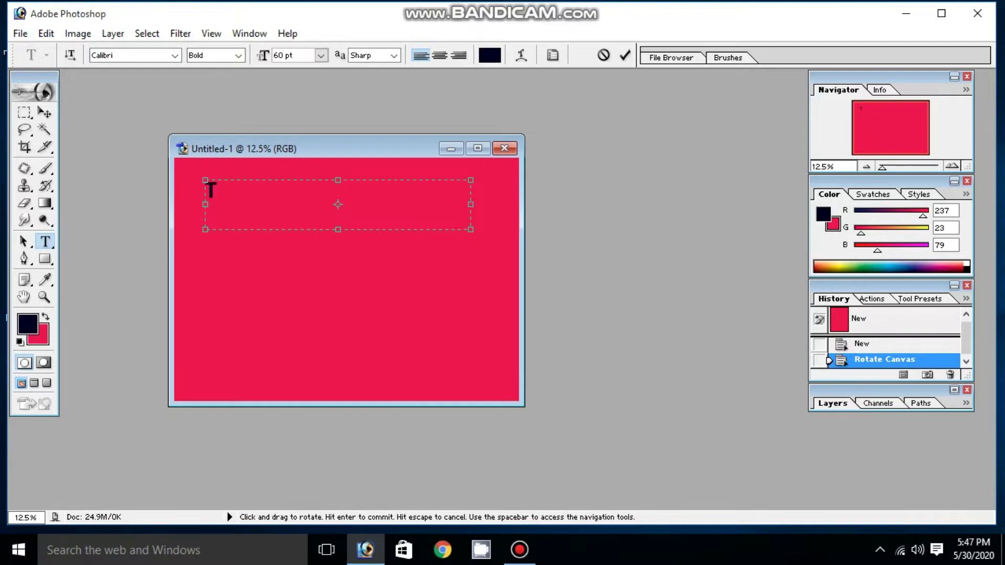
text(YPING )
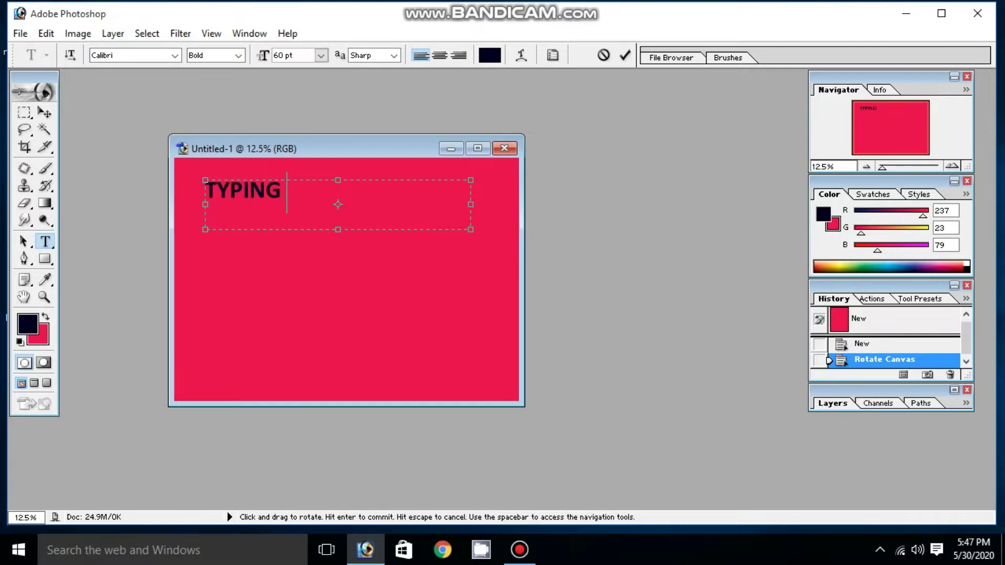
text(MASTE)
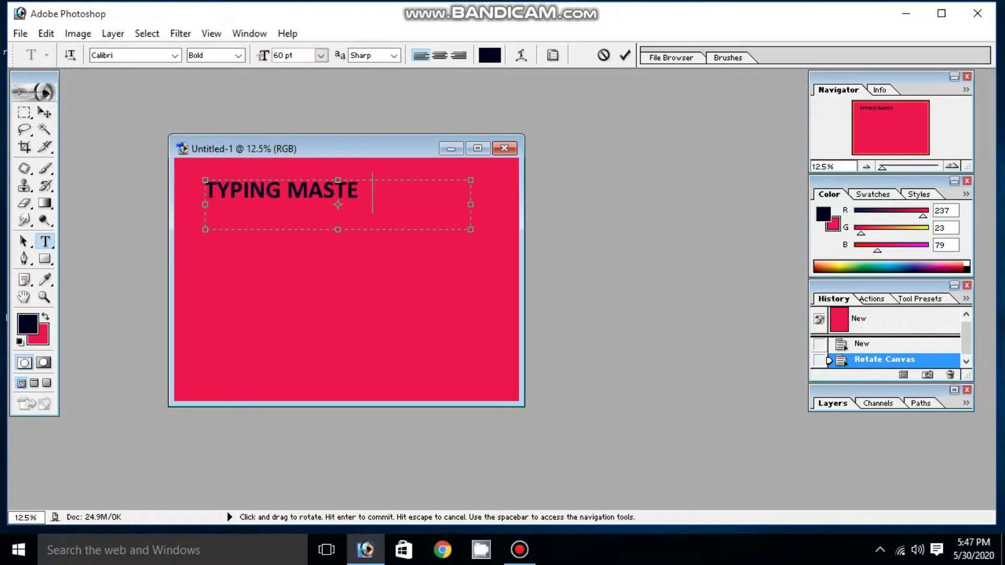
text(R 10)
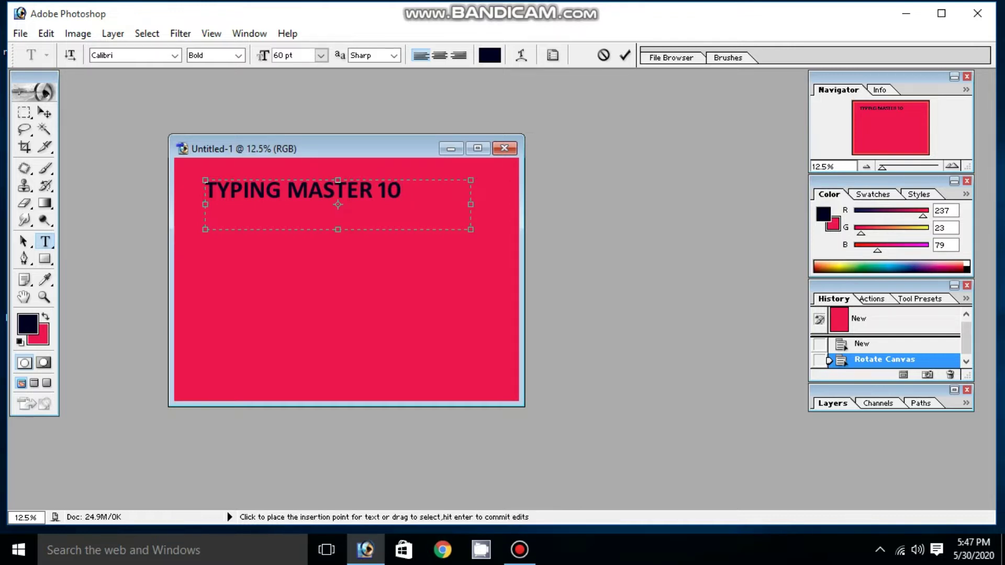
- Select the title text and set it to 72 pt, after briefly trying 100 pt
drag(402, 191, 204, 191)
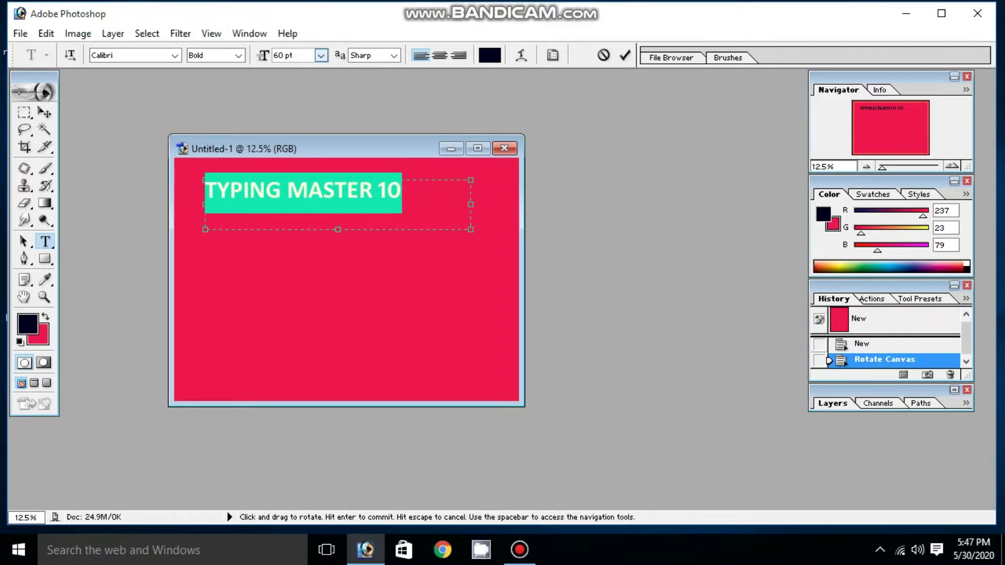
click(321, 55)
click(311, 319)
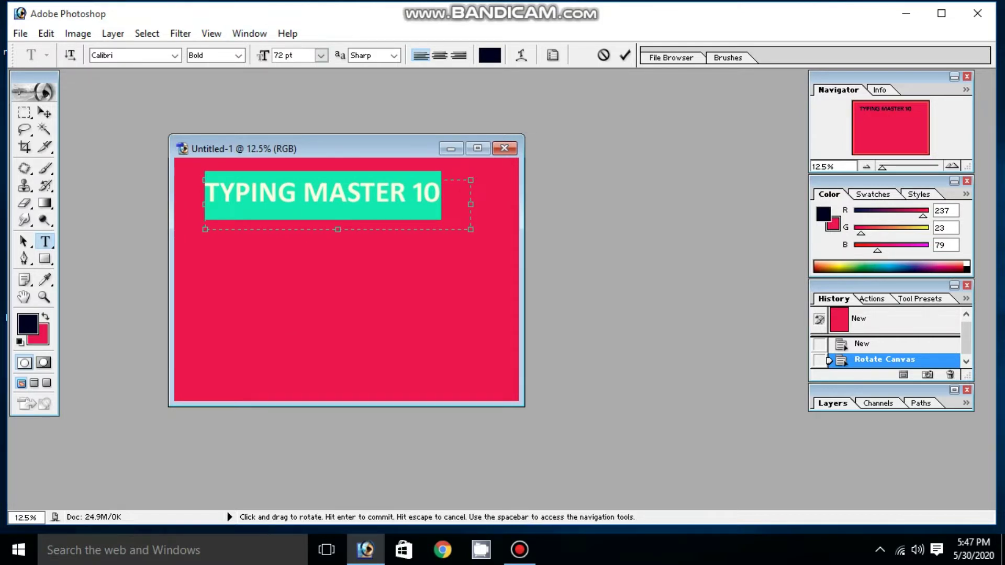
click(292, 55)
text(100)
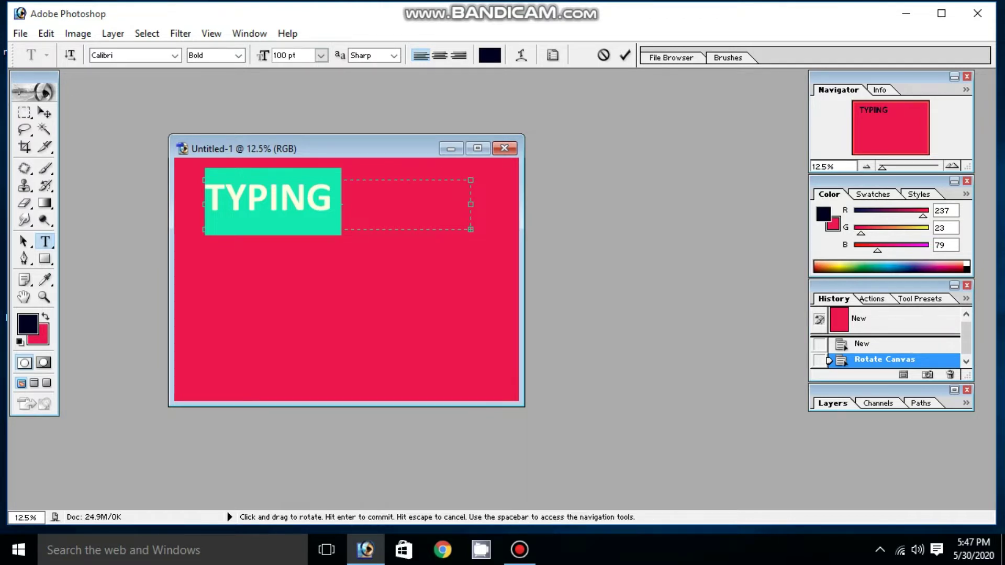
click(292, 55)
text(7)
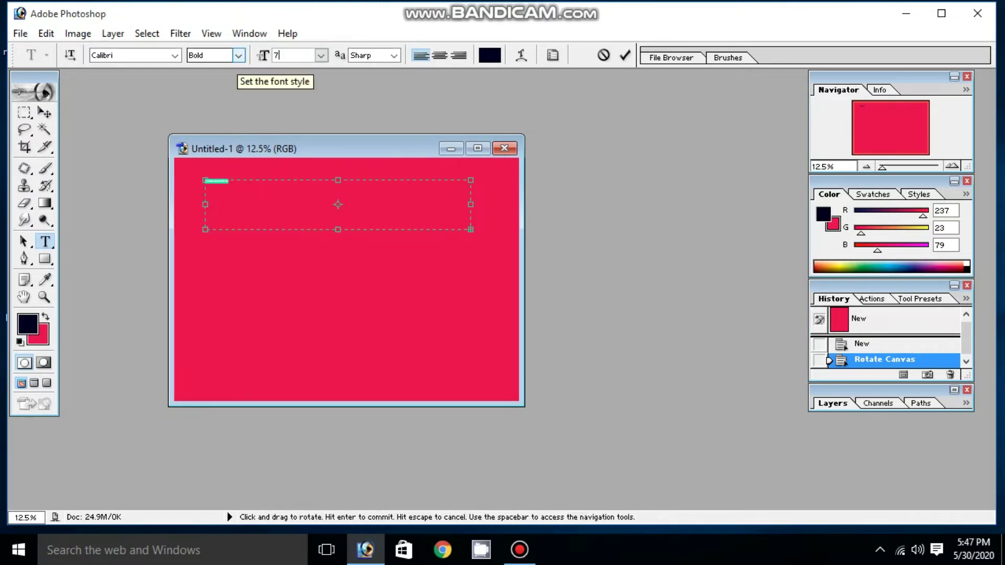
text(2)
key(Return)
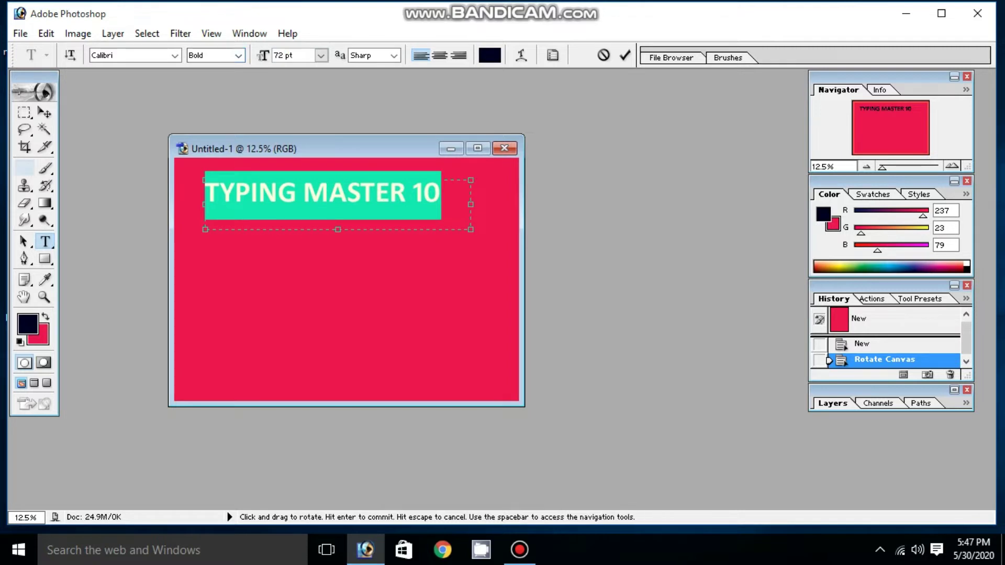
- Commit the TYPING MASTER 10 title and nudge it to the top centre of the canvas
click(45, 112)
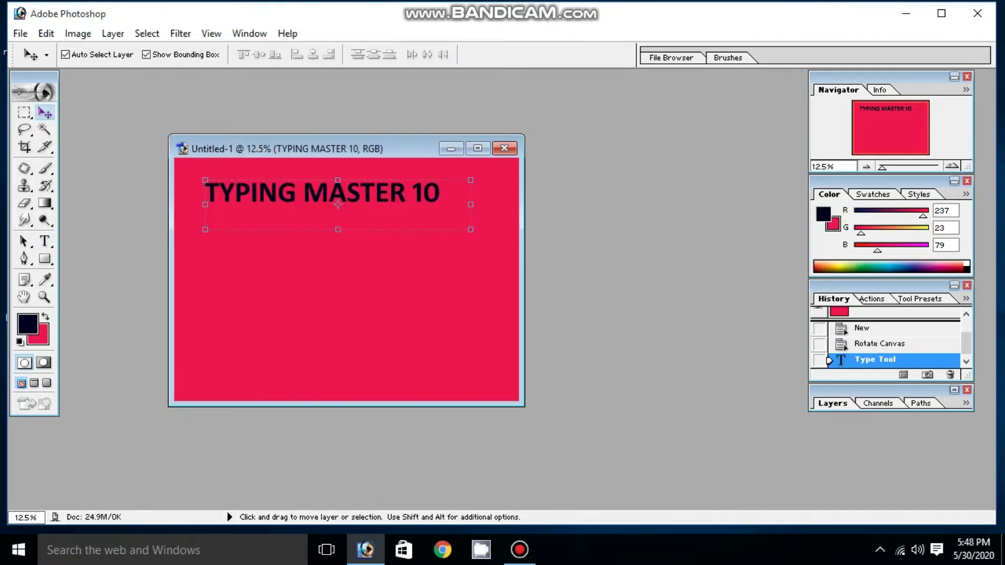
mouse_move(314, 194)
mouse_down()
mouse_move(284, 238)
mouse_move(328, 281)
mouse_move(285, 263)
mouse_move(334, 198)
mouse_move(331, 206)
mouse_up()
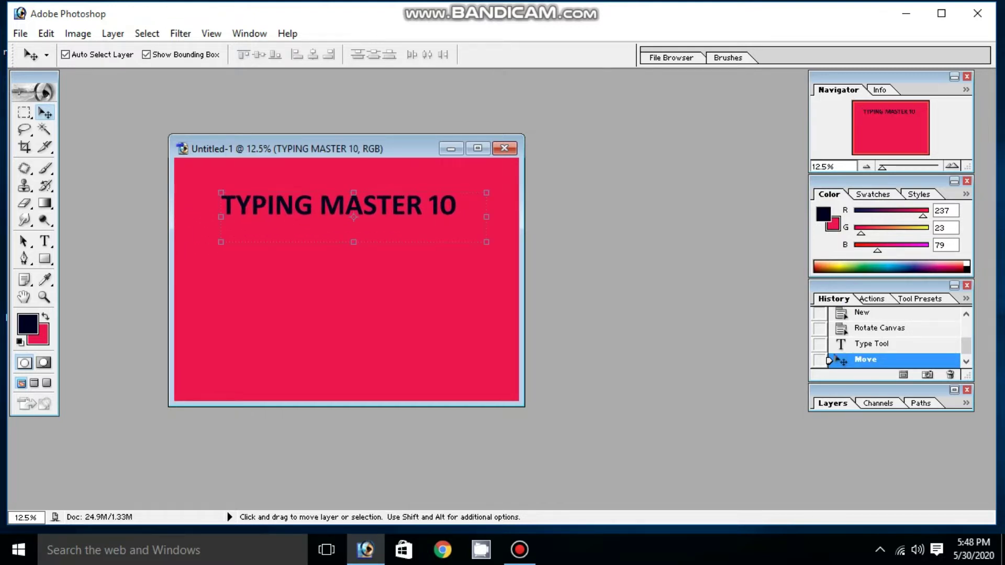
key(alt+bracketleft)
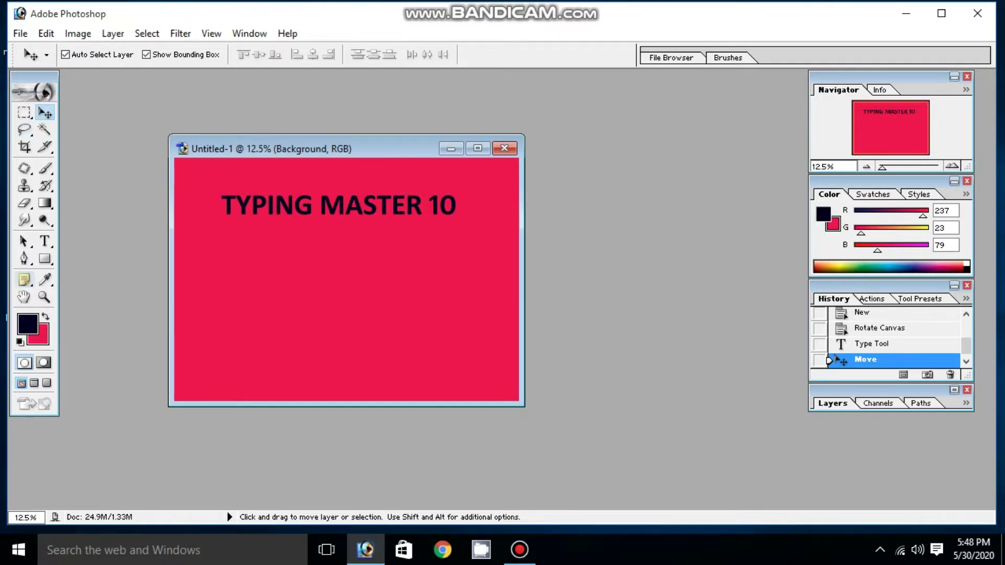
click(45, 241)
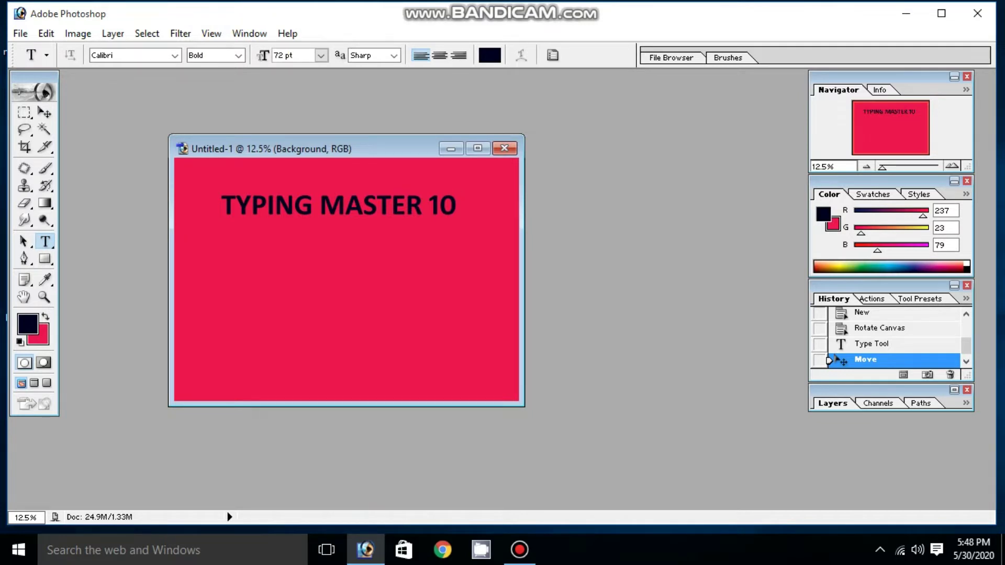
- Draw a text box below the title and set the text colour to PANTONE 301 PC blue
drag(298, 247, 472, 277)
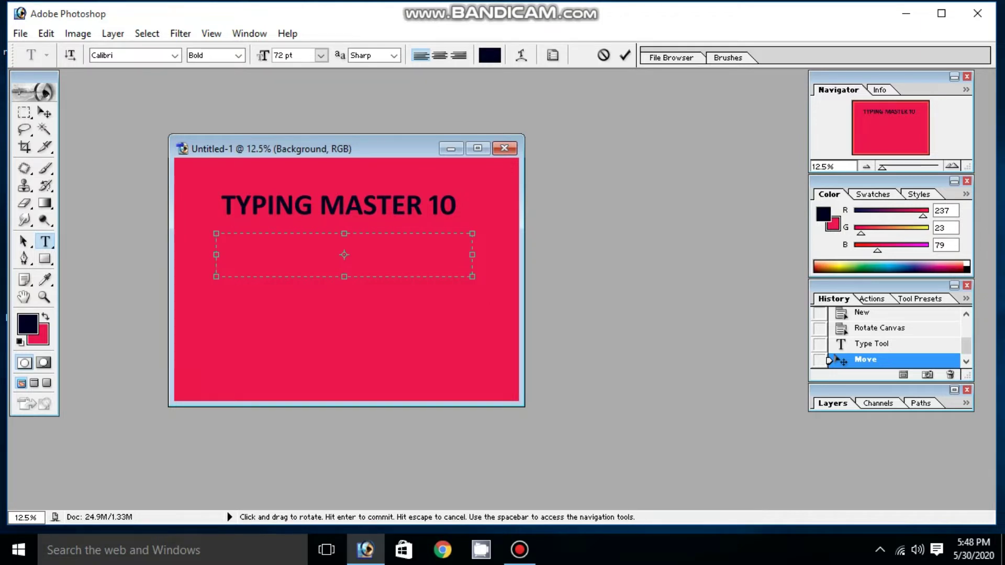
click(489, 55)
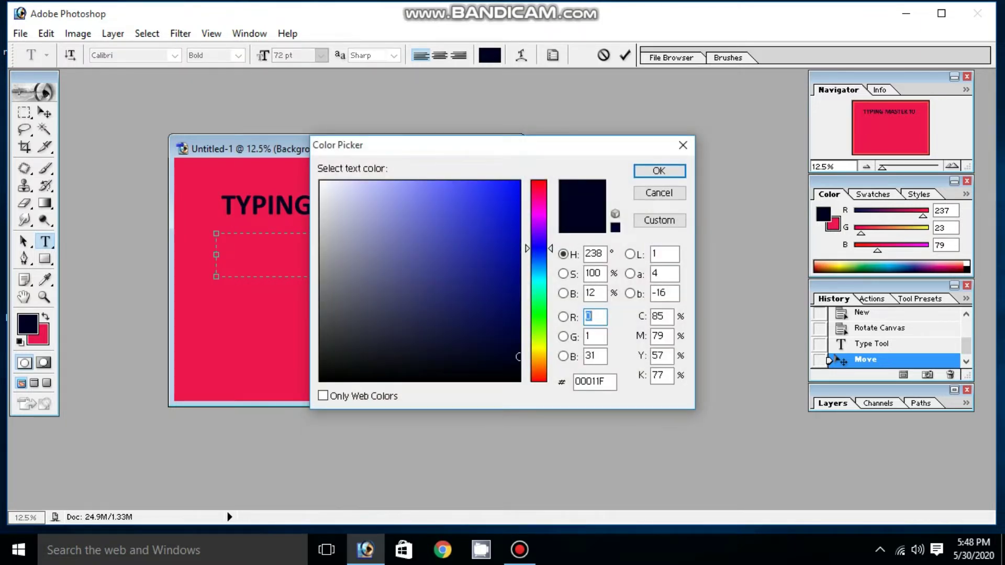
mouse_move(538, 248)
mouse_down()
mouse_move(539, 353)
mouse_move(539, 243)
mouse_up()
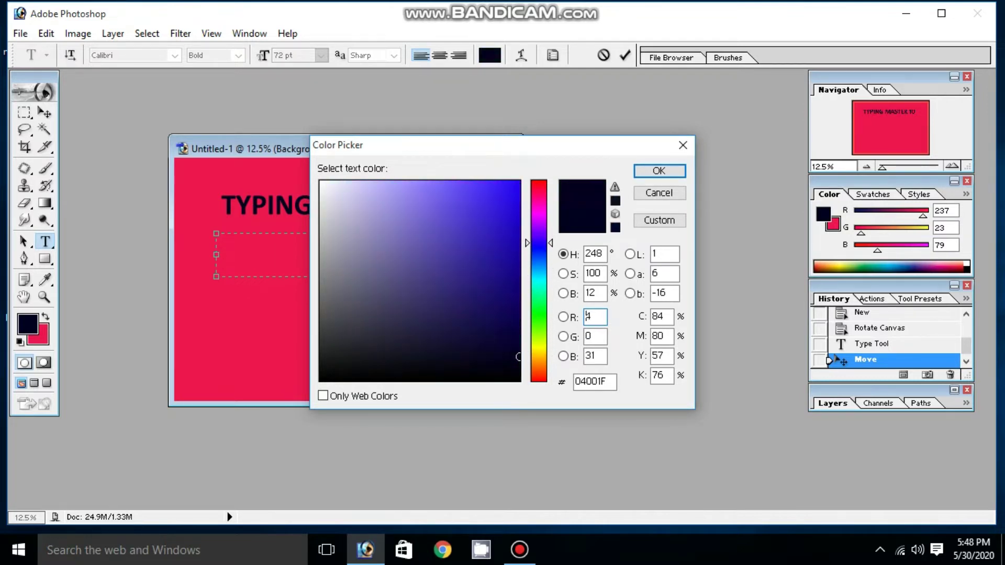
click(659, 219)
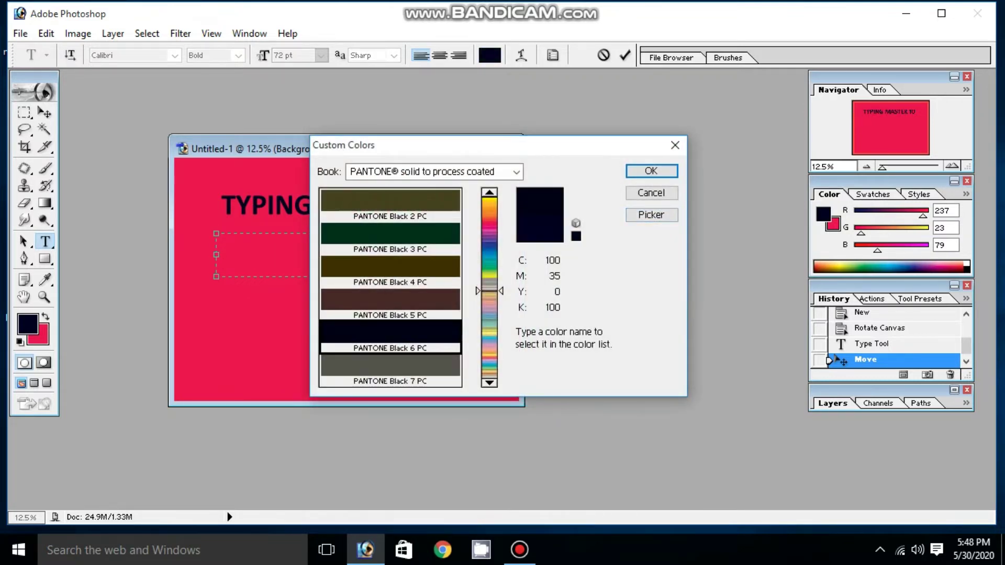
mouse_move(490, 288)
mouse_down()
mouse_move(490, 226)
mouse_move(489, 321)
mouse_move(489, 253)
mouse_up()
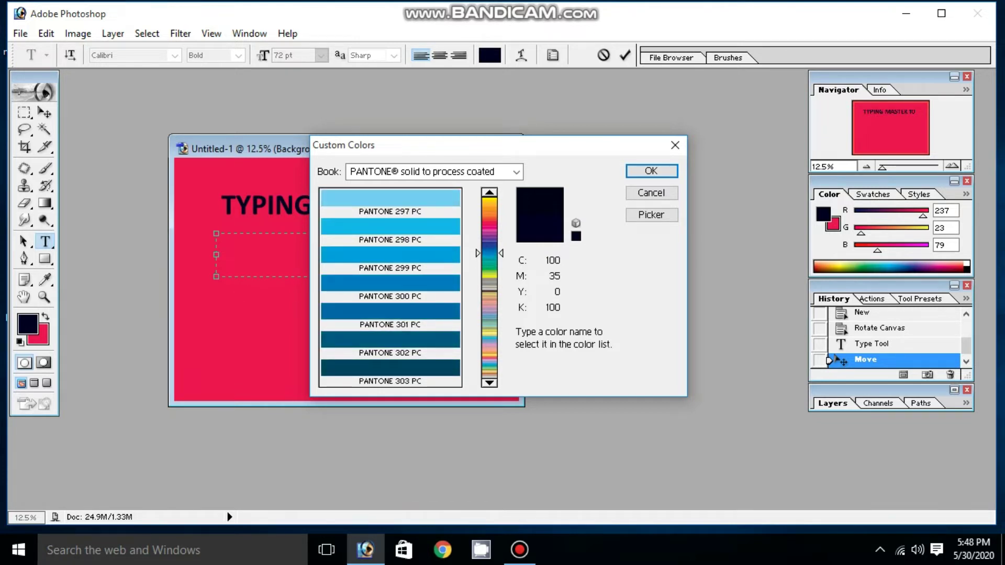
click(390, 314)
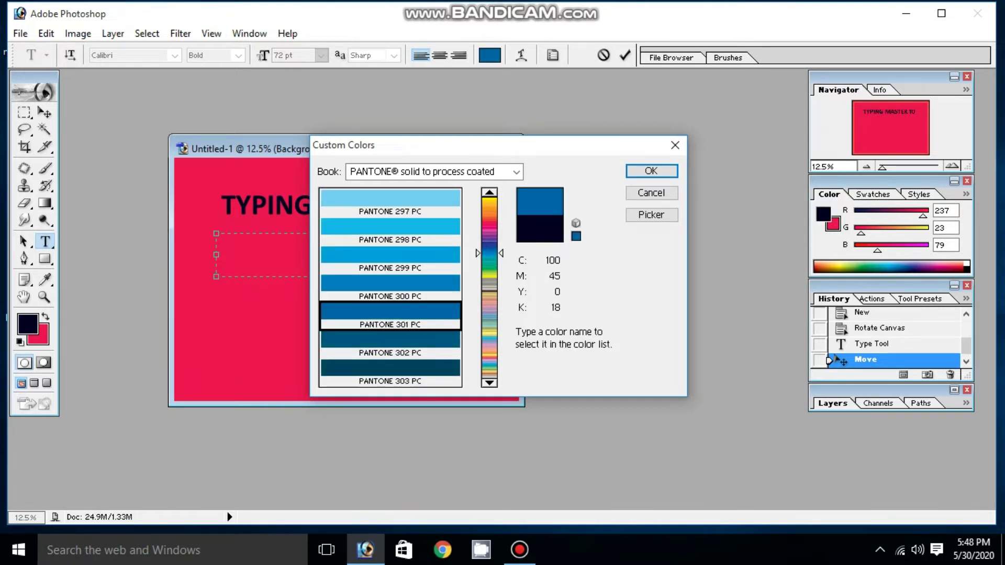
key(Return)
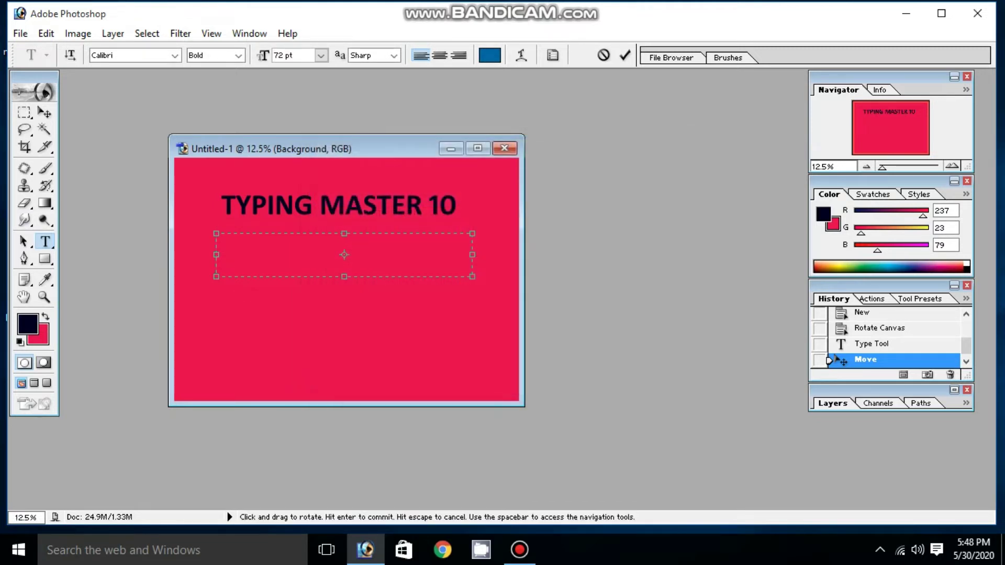
- Type 'BEST TYPING TUTOR' as the blue subtitle and select all of its text
text(BEST )
text(TYPI)
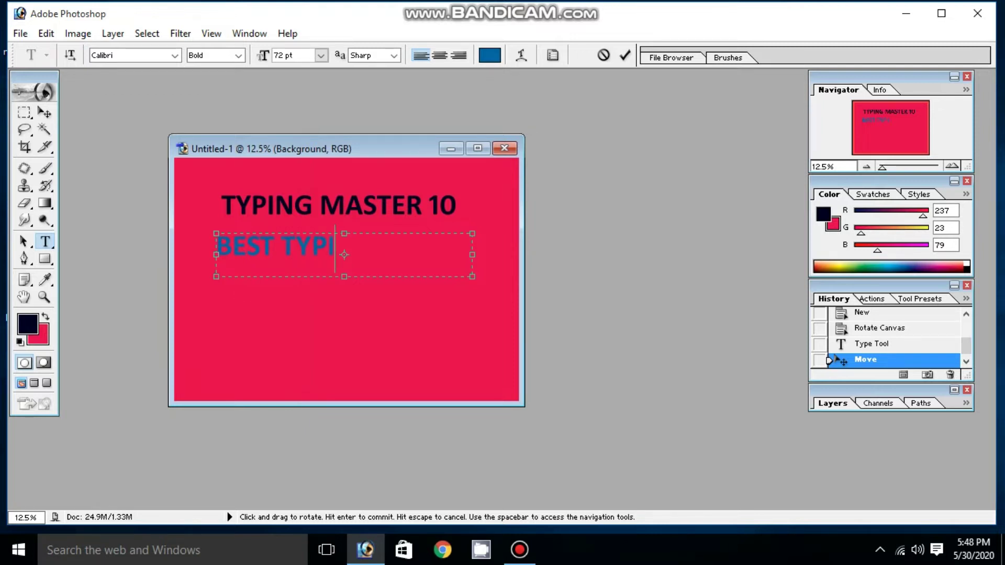
text(NG T)
text(UTOR)
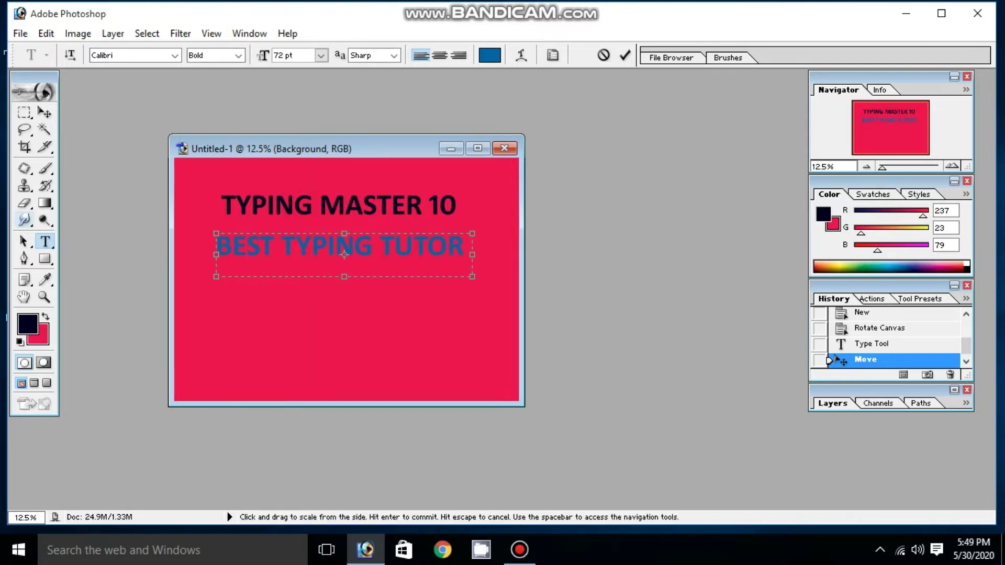
drag(464, 246, 216, 246)
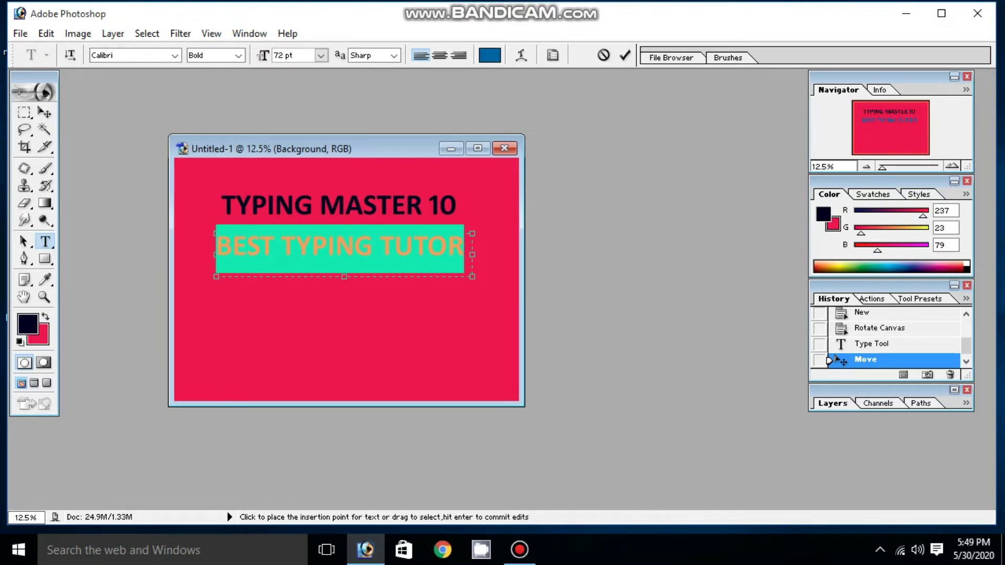
- Resize the BEST TYPING TUTOR subtitle to 60 pt and centre it beneath the title
click(321, 55)
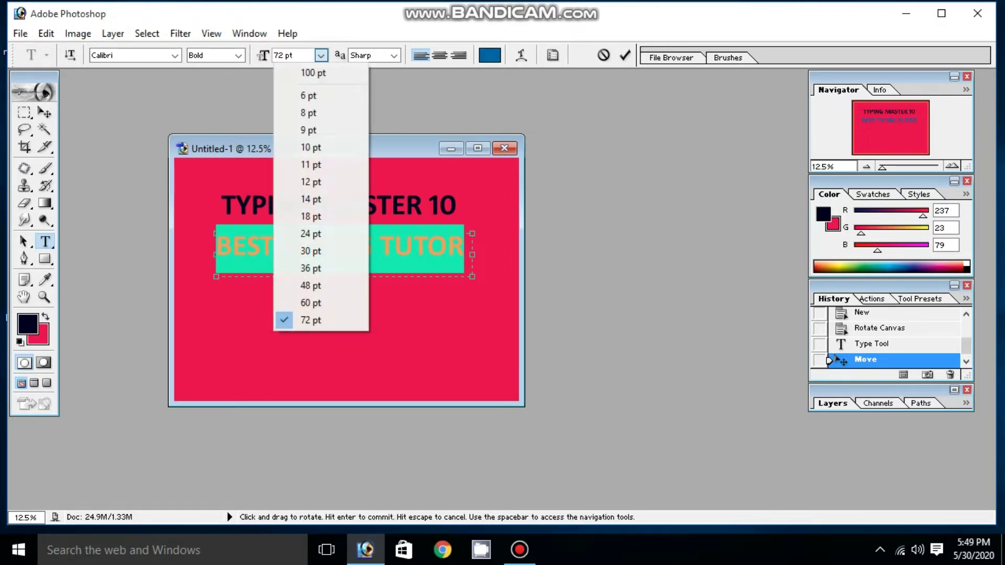
click(311, 302)
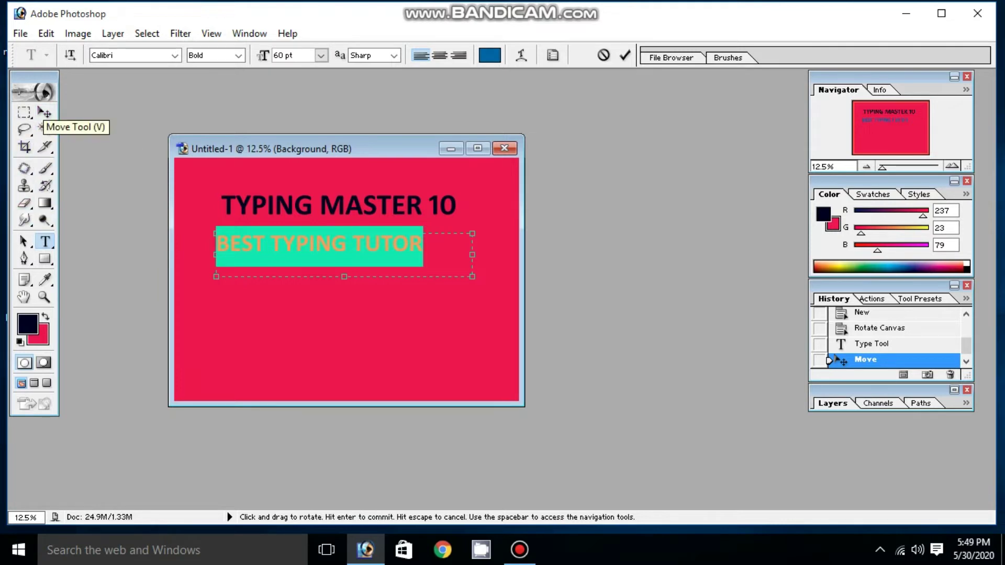
click(44, 113)
drag(319, 244, 342, 239)
key(shift+alt+bracketleft)
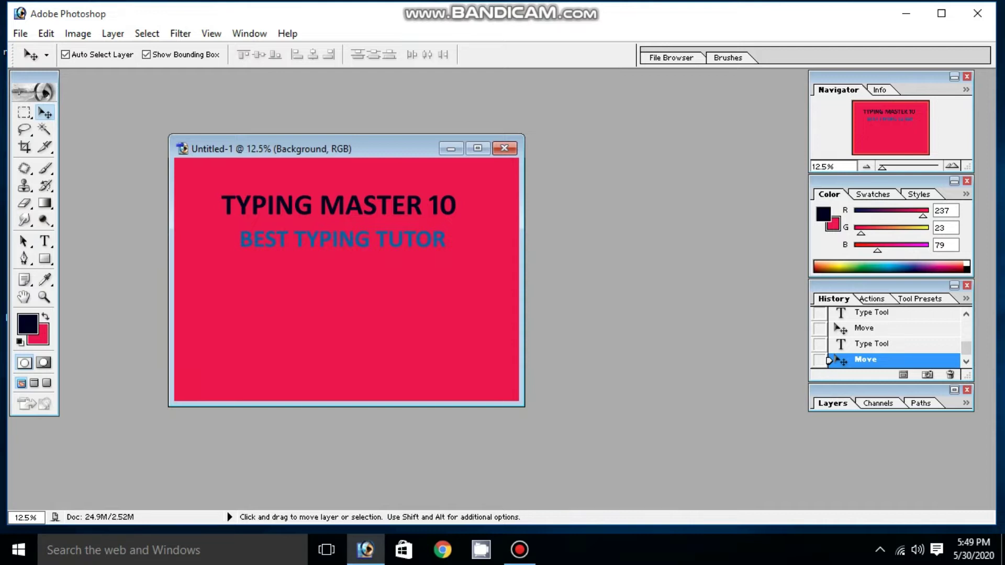
- Minimize Photoshop and search Google Images in Chrome for 'typing master 10'
click(906, 13)
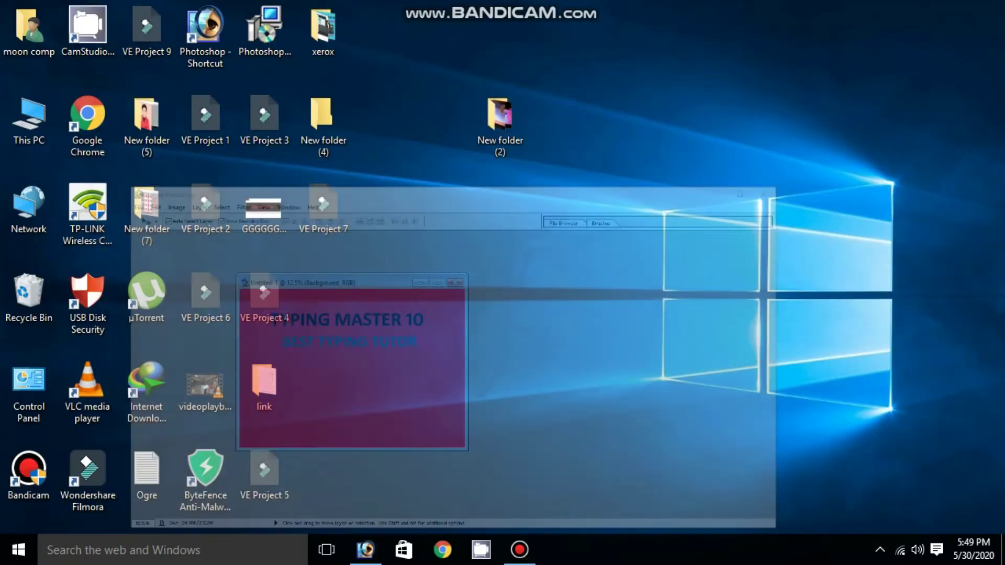
double_click(87, 120)
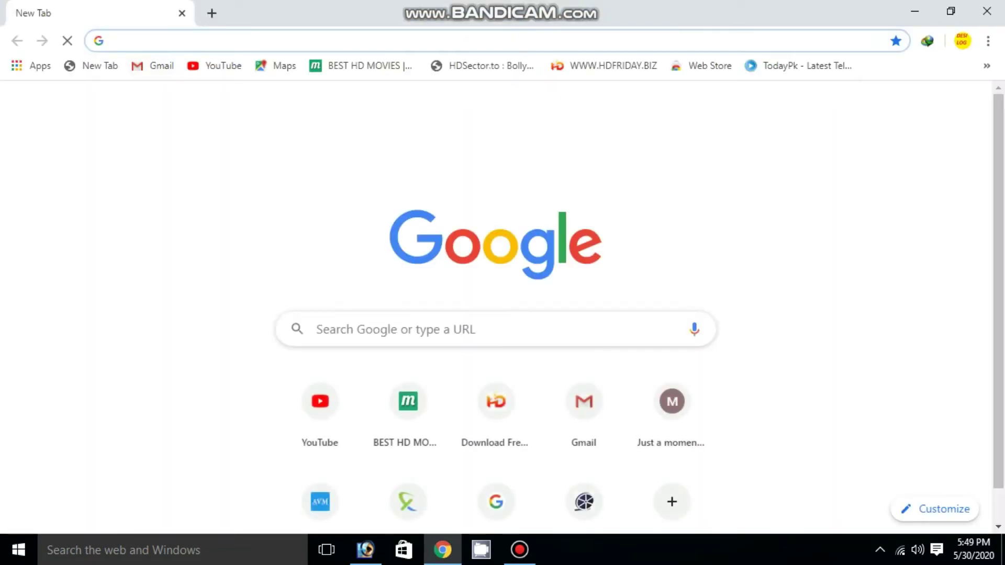
text(TY)
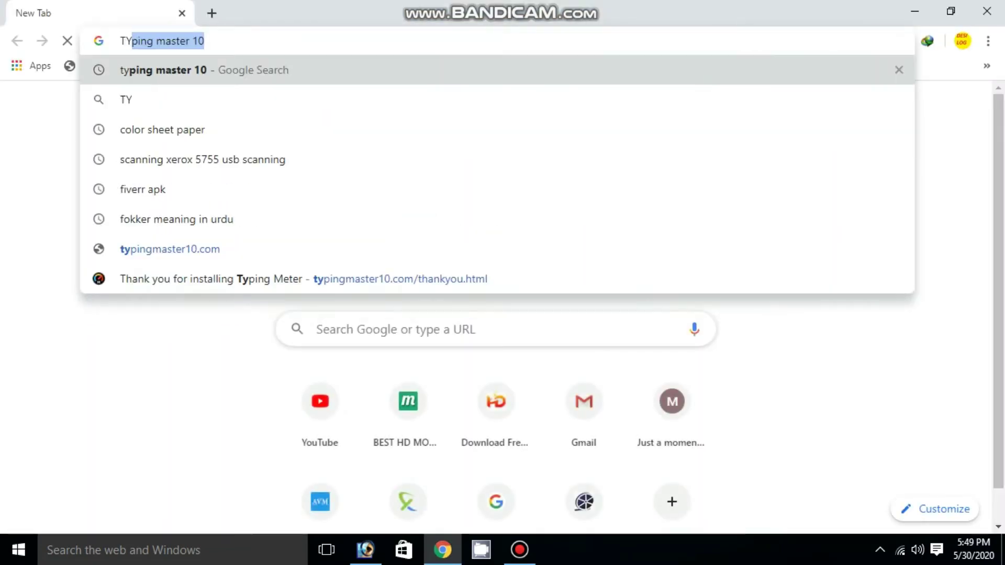
text(PING MAS)
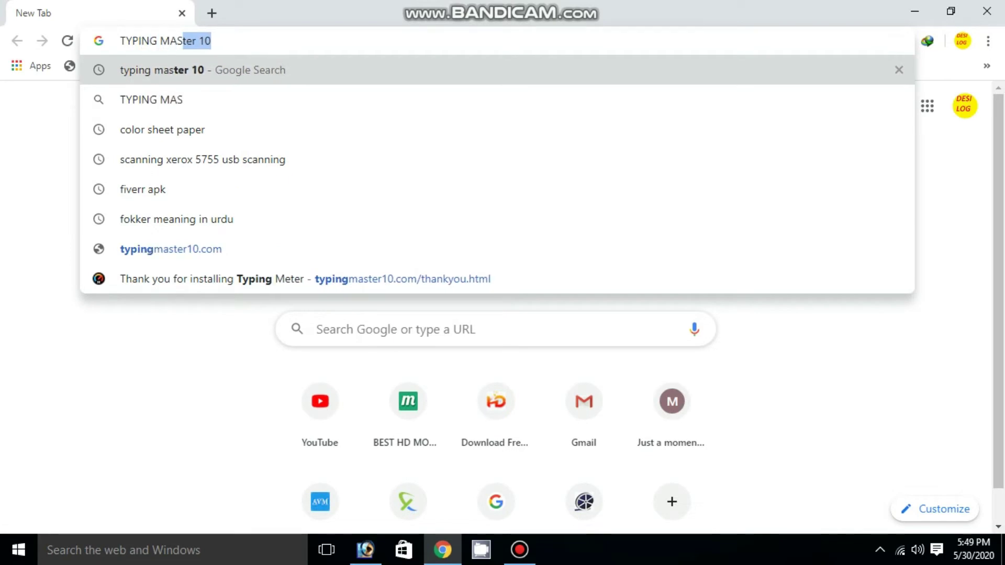
text(TER 10)
key(Return)
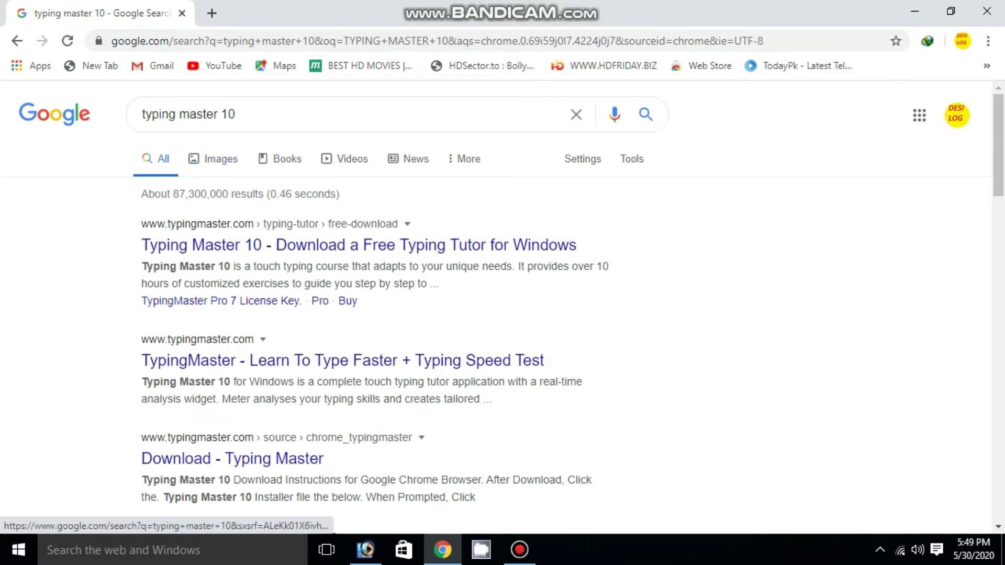
click(215, 159)
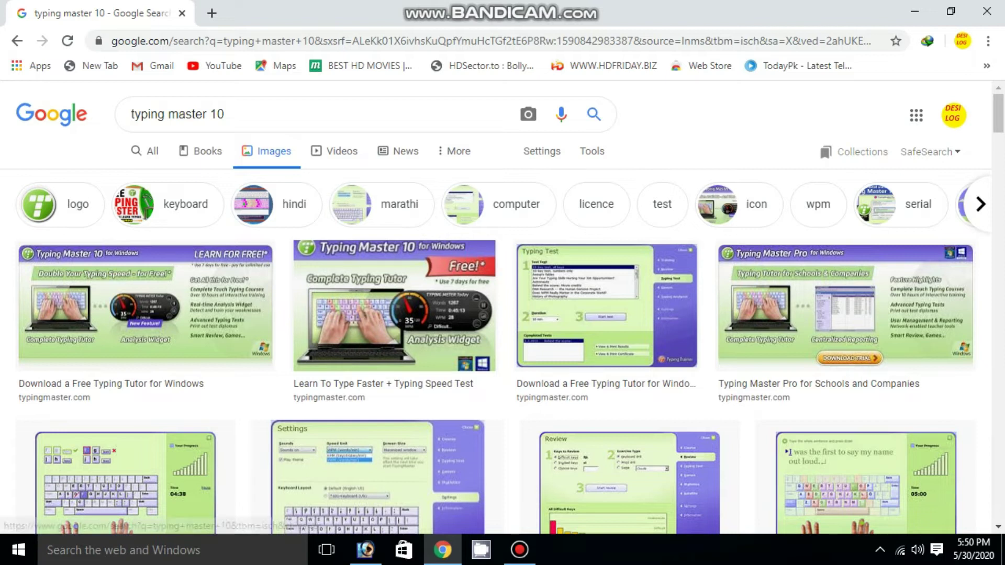
- Filter the image results by Usage Rights to 'Labeled for reuse with modification'
click(592, 150)
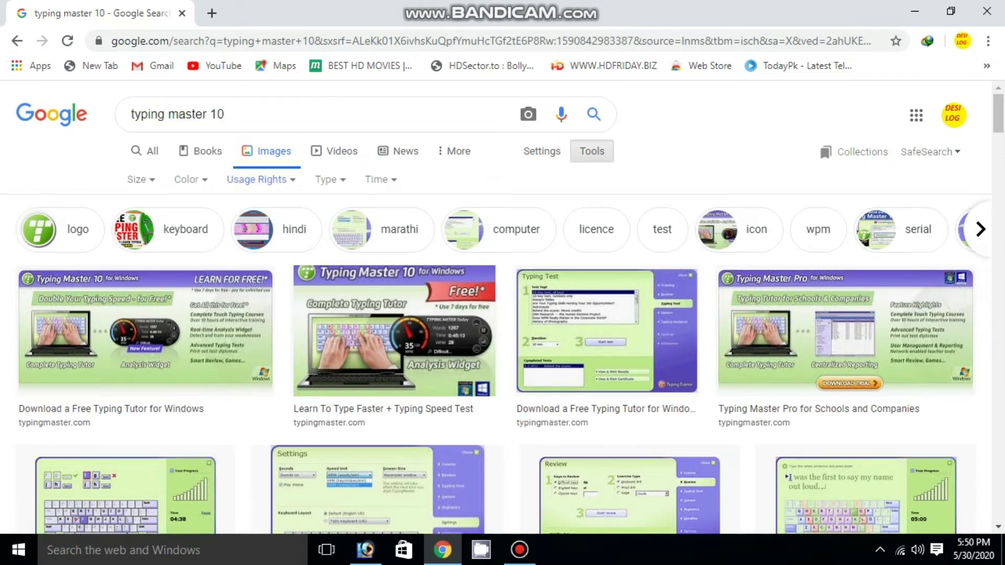
click(260, 180)
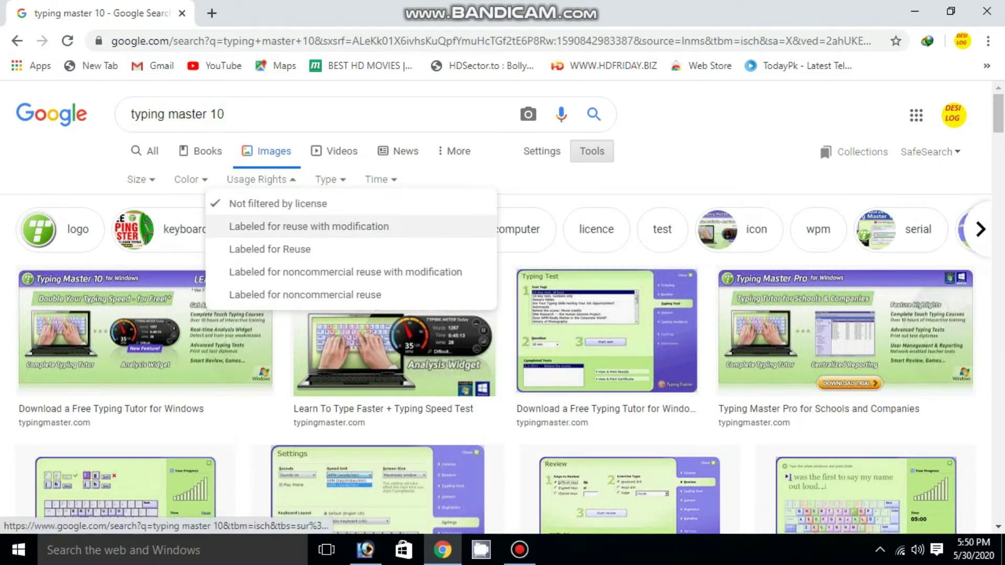
click(293, 226)
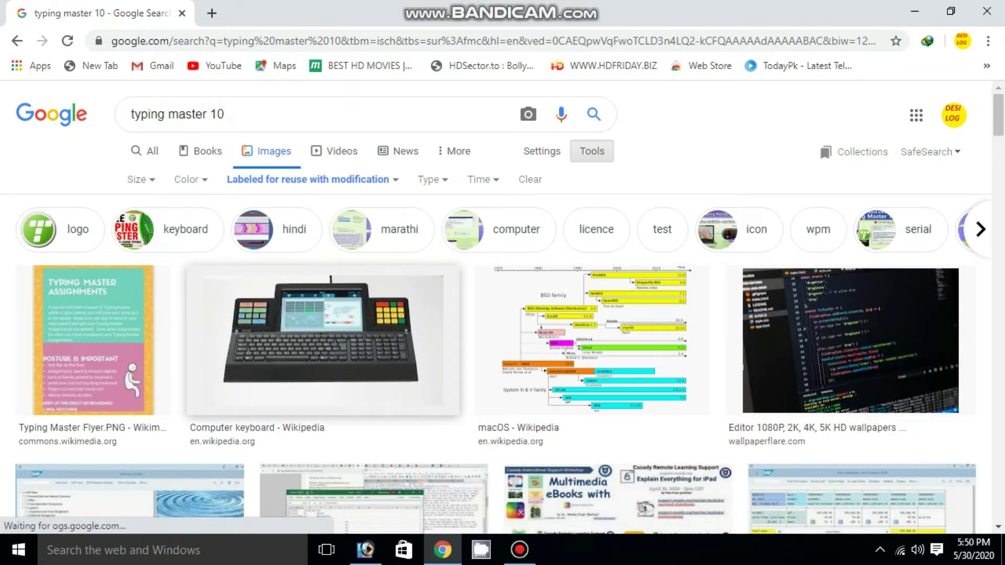
- Save the keyboard picture as download.jpg, then close Chrome
right_click(302, 328)
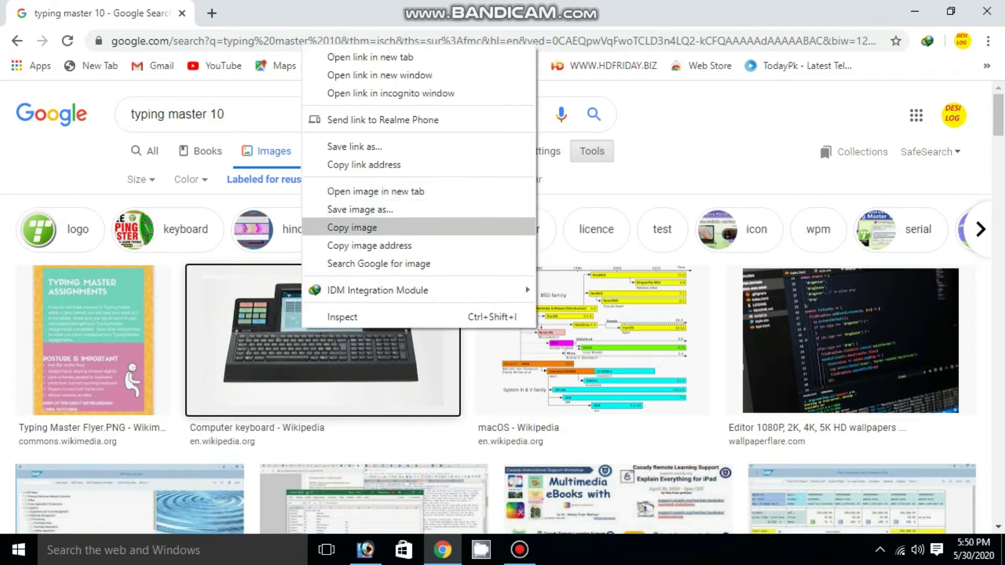
click(361, 209)
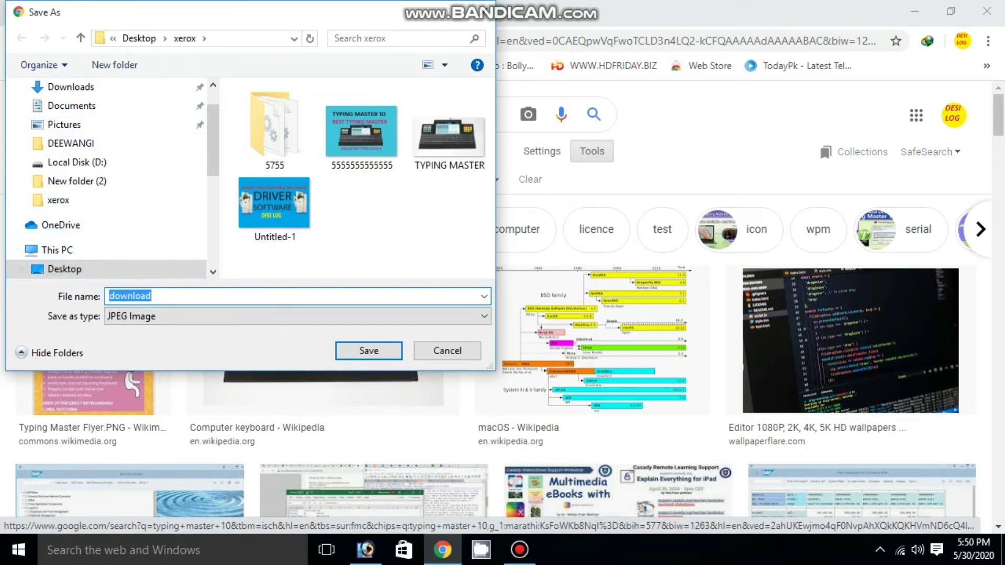
click(369, 351)
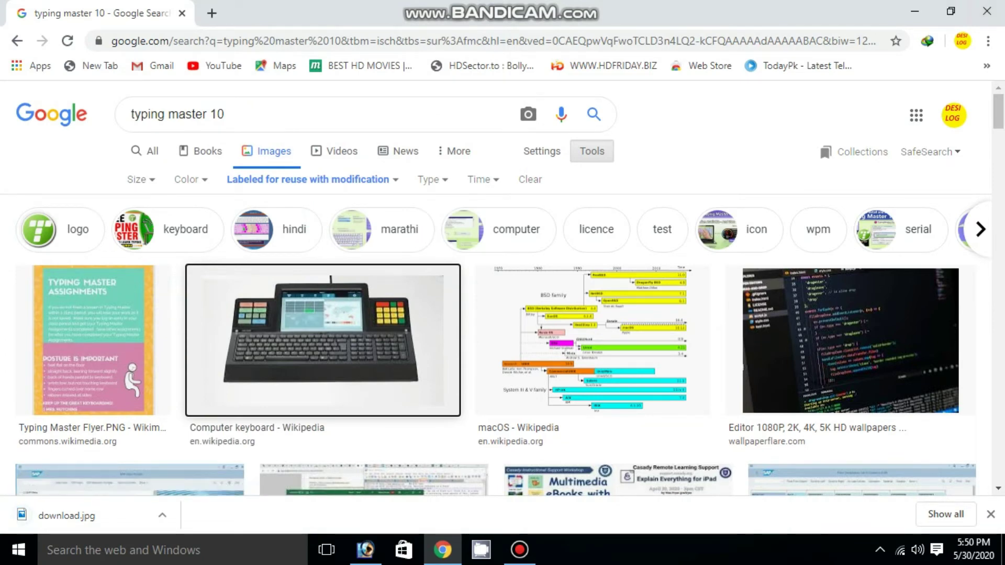
click(951, 11)
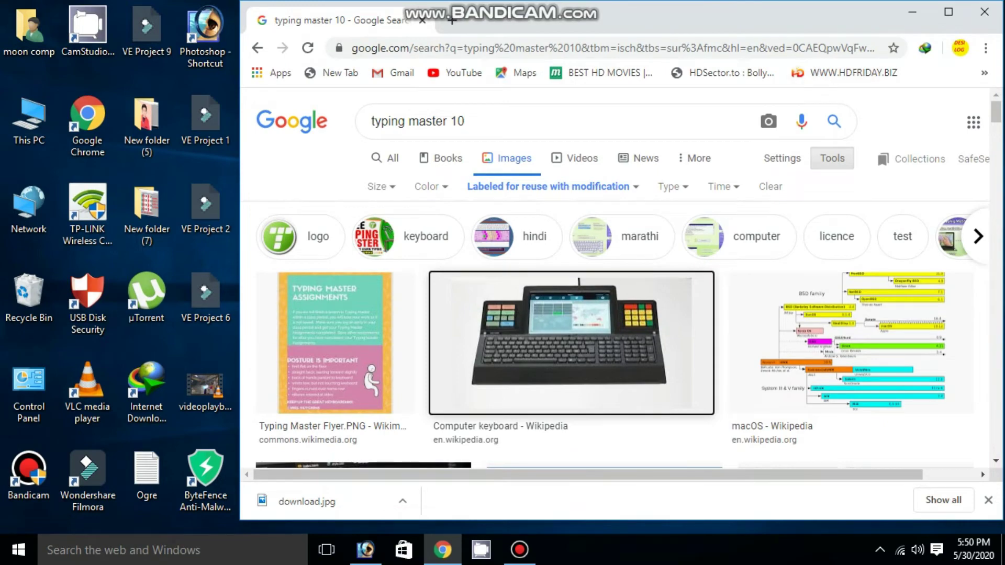
click(984, 11)
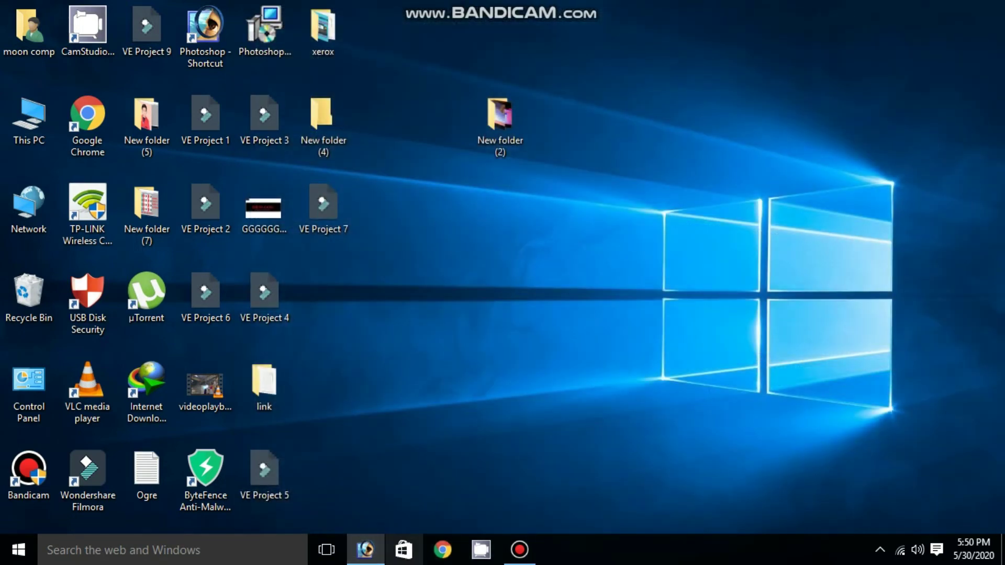
- Open download.jpg from the xerox folder and place its window beside the poster
click(366, 550)
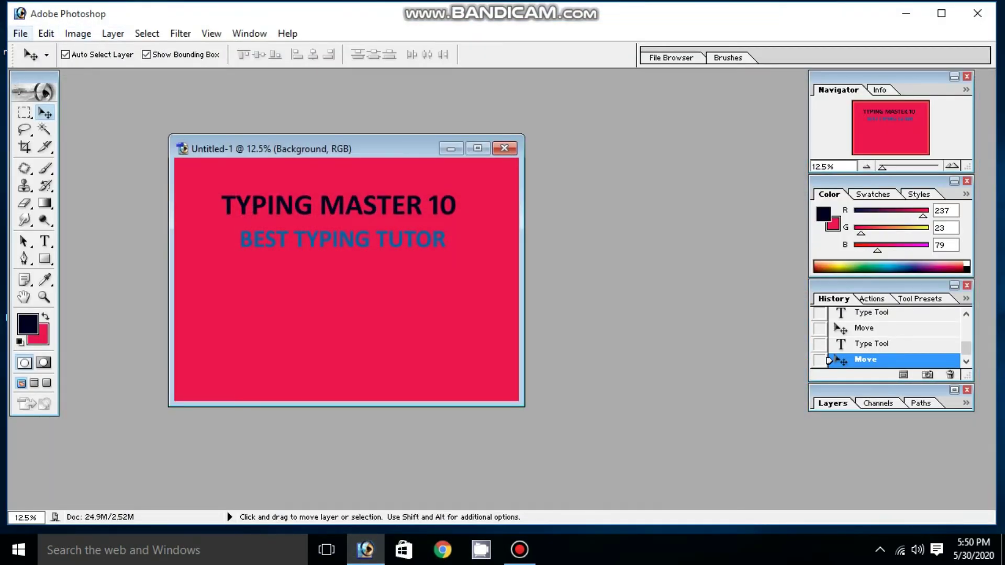
click(21, 33)
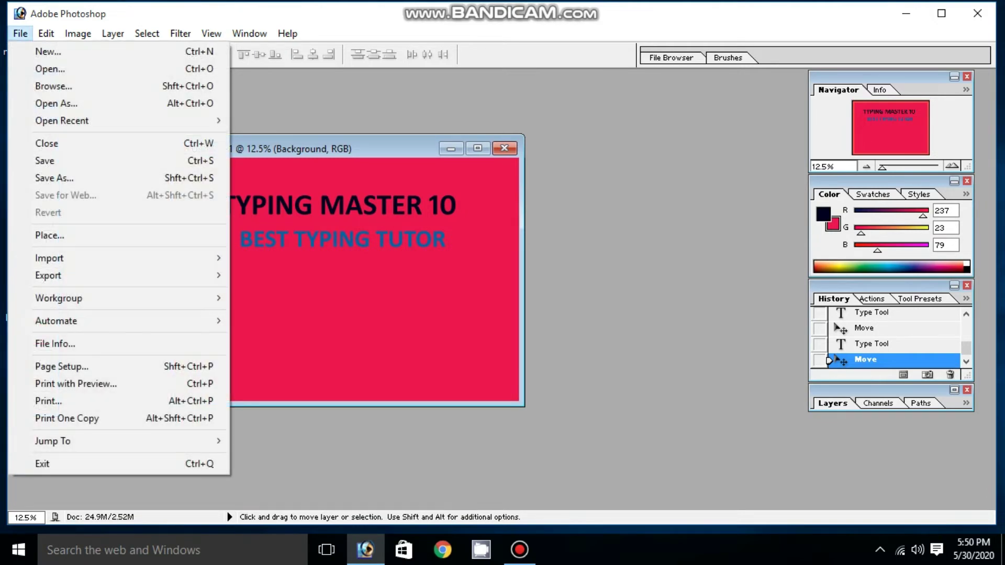
click(31, 68)
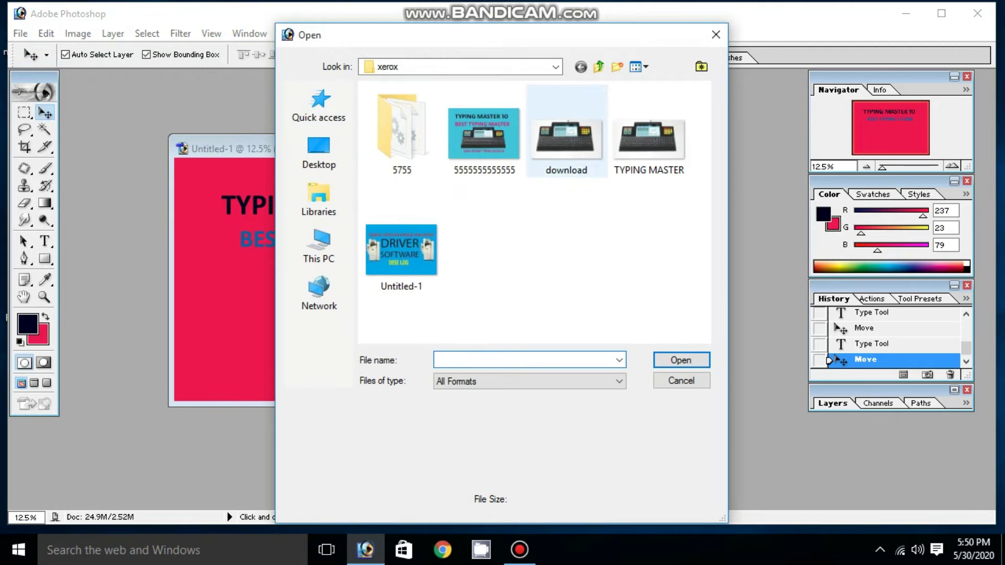
click(567, 137)
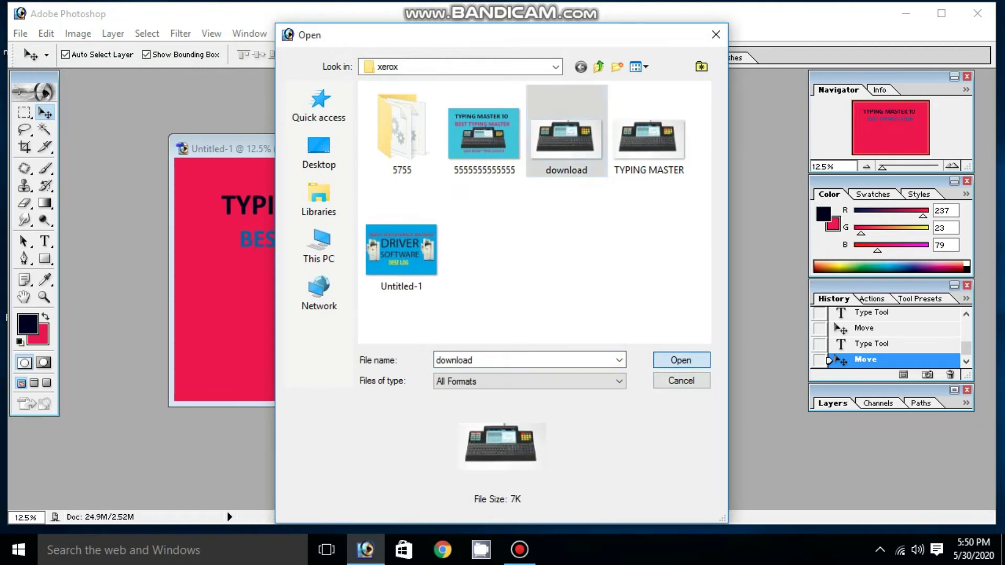
key(Return)
drag(157, 92, 581, 133)
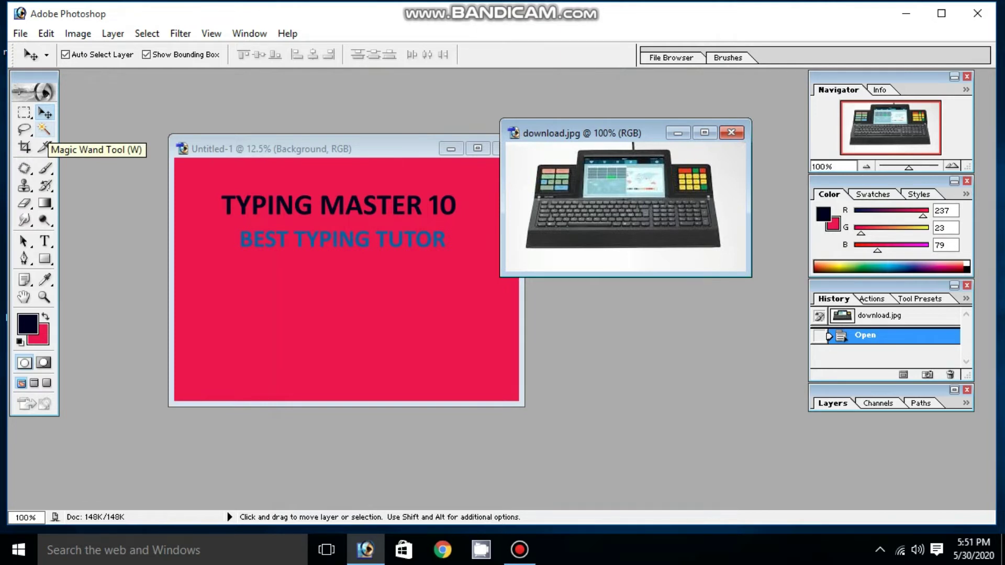
- Magic-wand the white background of download.jpg and invert the selection to isolate the keyboard
click(45, 129)
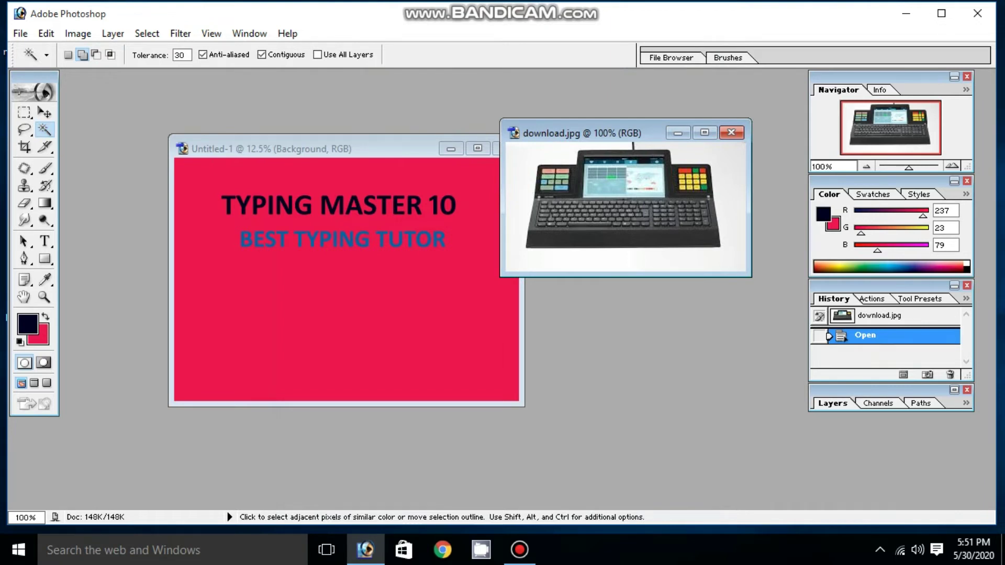
click(520, 157)
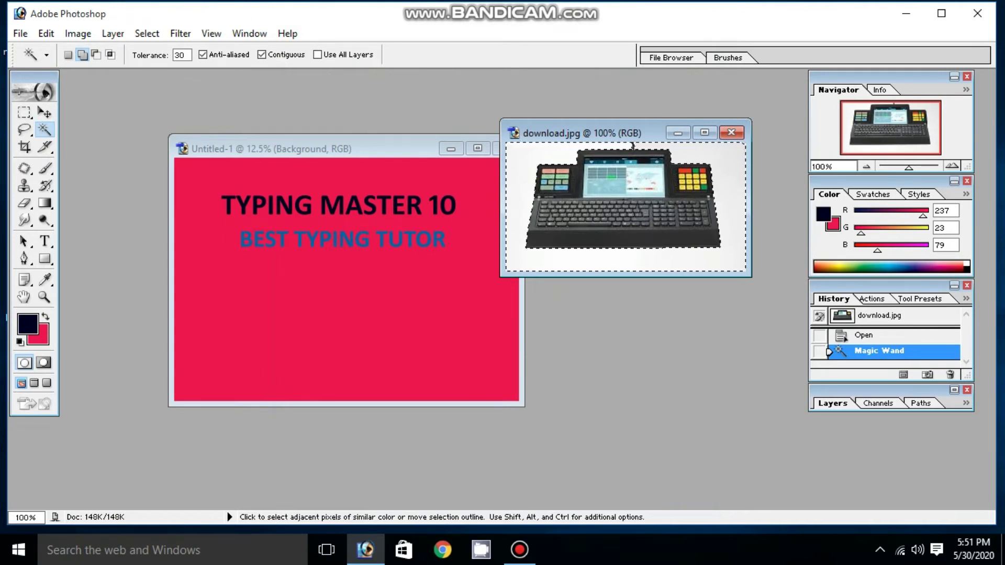
click(146, 33)
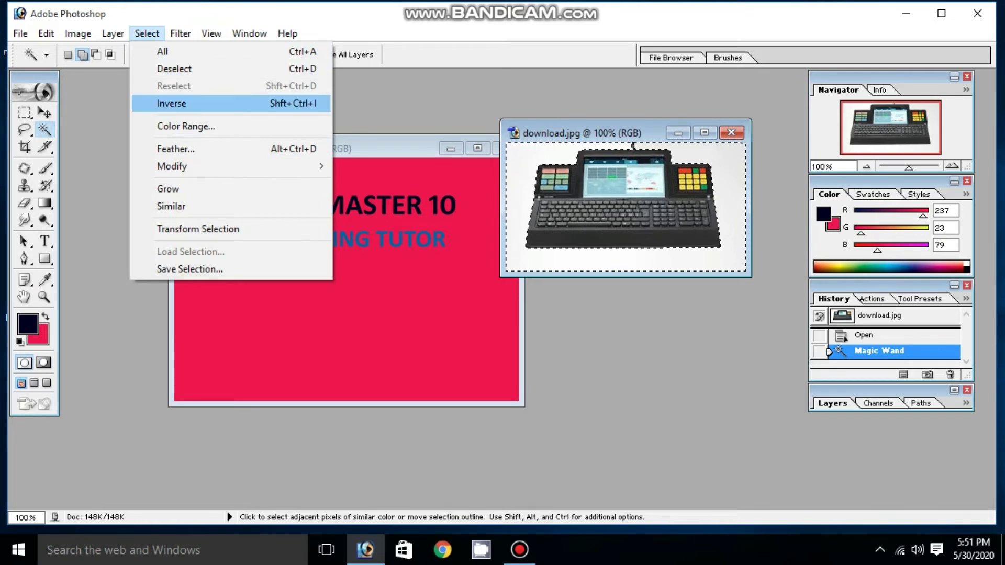
click(171, 103)
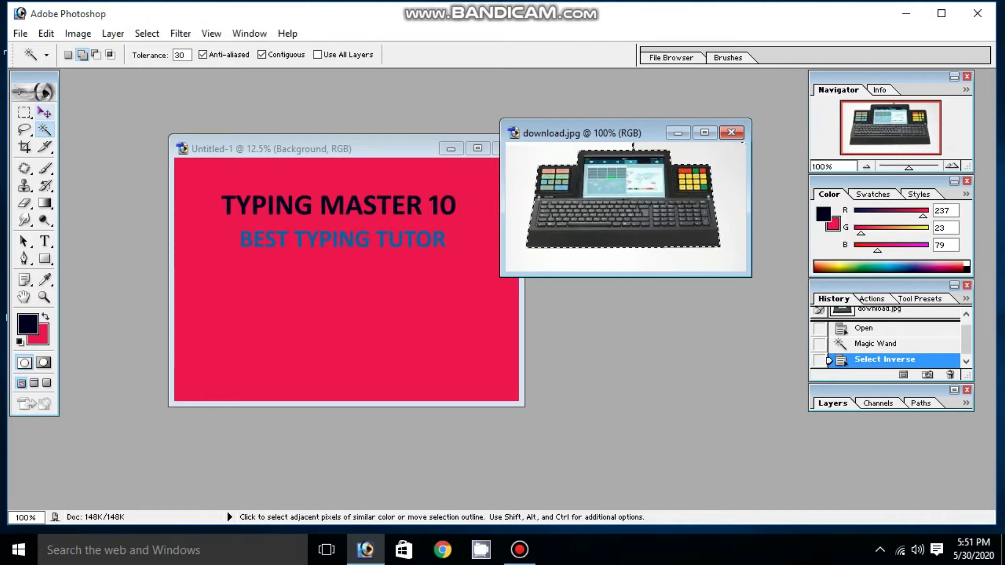
click(44, 113)
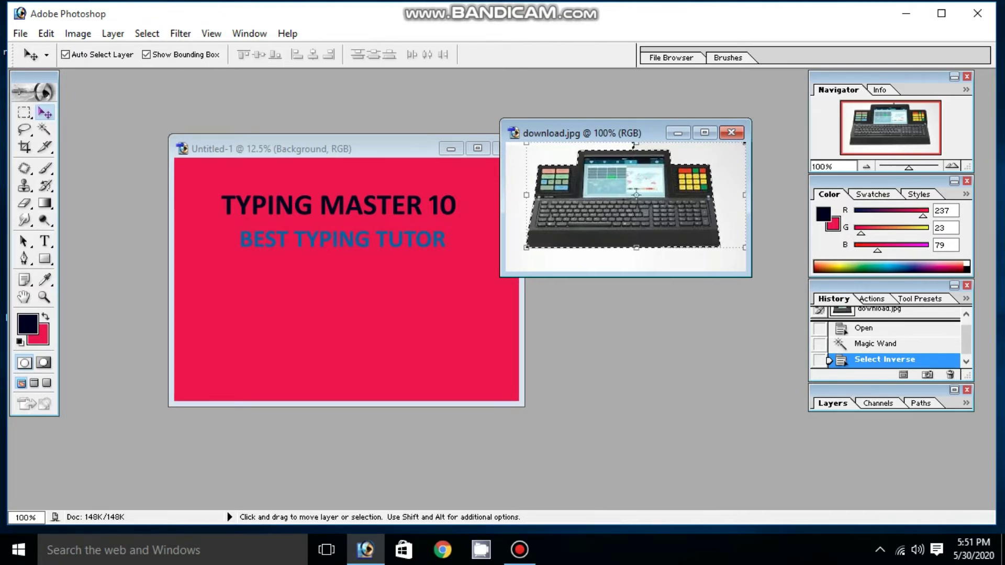
- Copy the keyboard onto the poster and enlarge it with Free Transform below the subtitle
drag(636, 195, 400, 312)
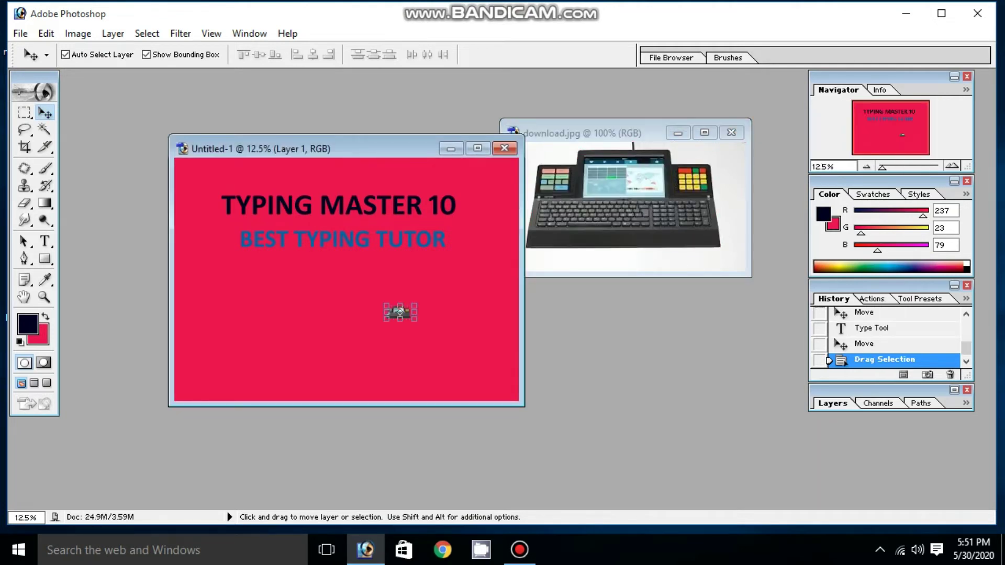
mouse_move(400, 312)
mouse_down()
mouse_move(336, 302)
mouse_move(462, 302)
mouse_up()
key(ctrl+t)
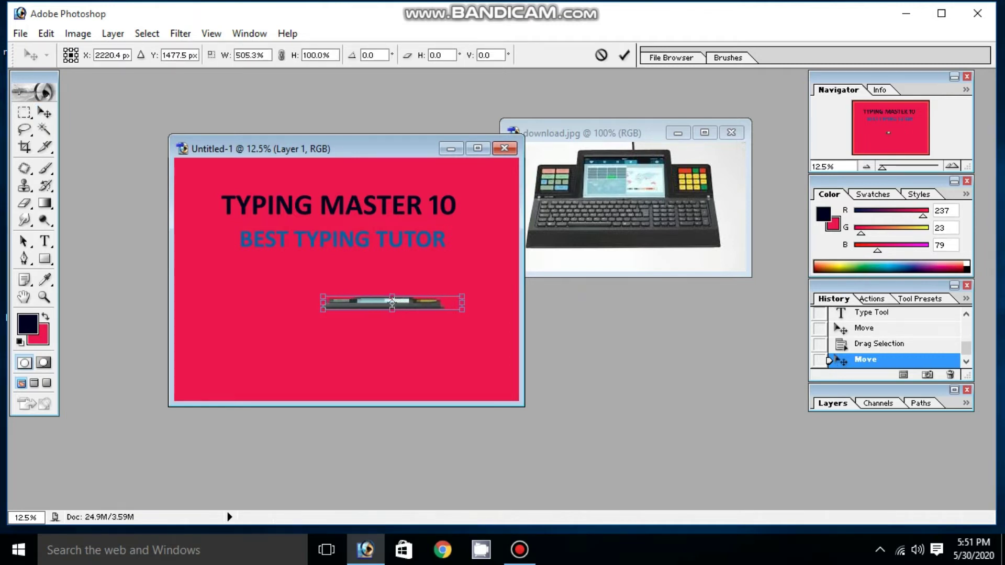
drag(392, 309, 393, 372)
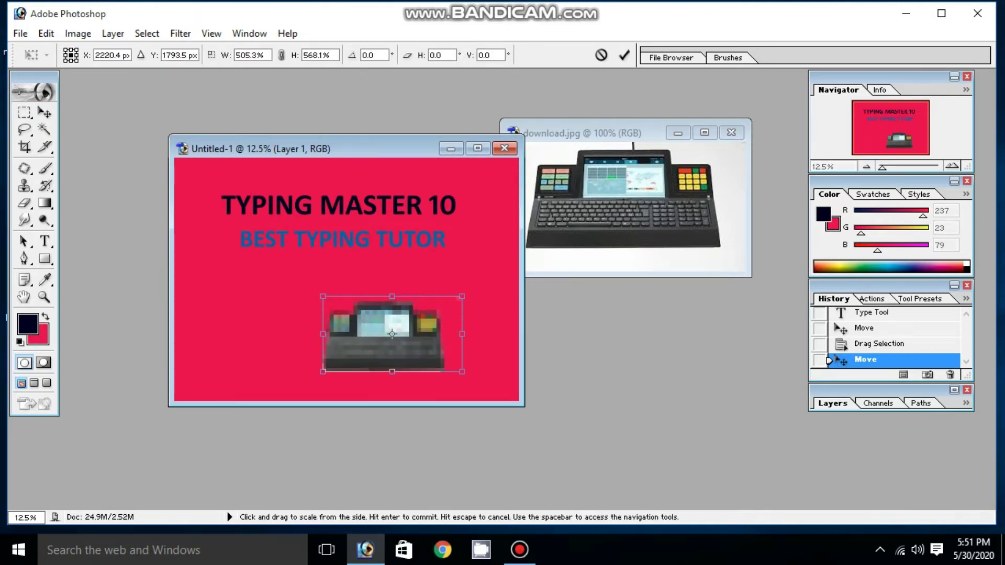
drag(323, 334, 264, 334)
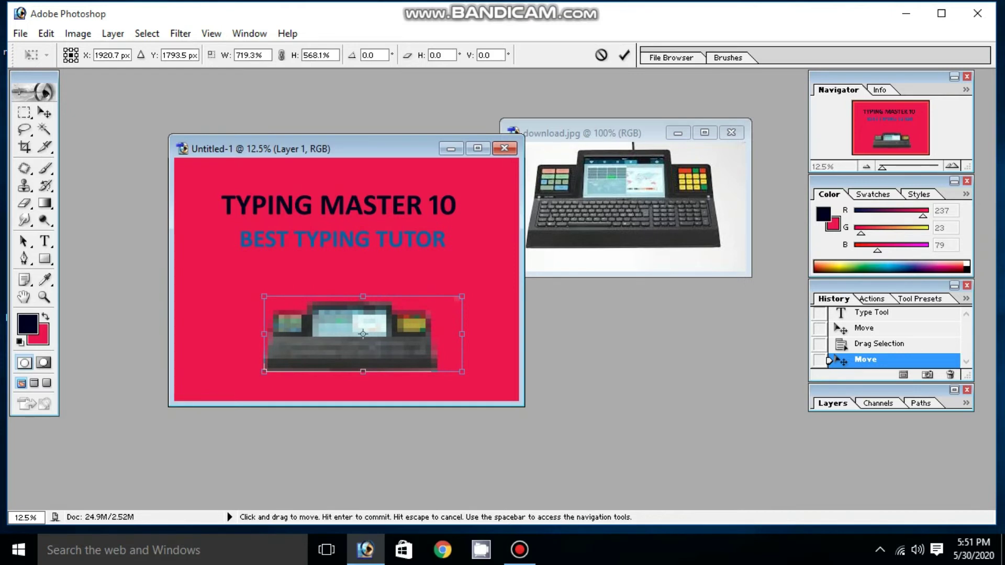
mouse_move(363, 297)
mouse_down()
mouse_move(362, 257)
mouse_move(362, 267)
mouse_up()
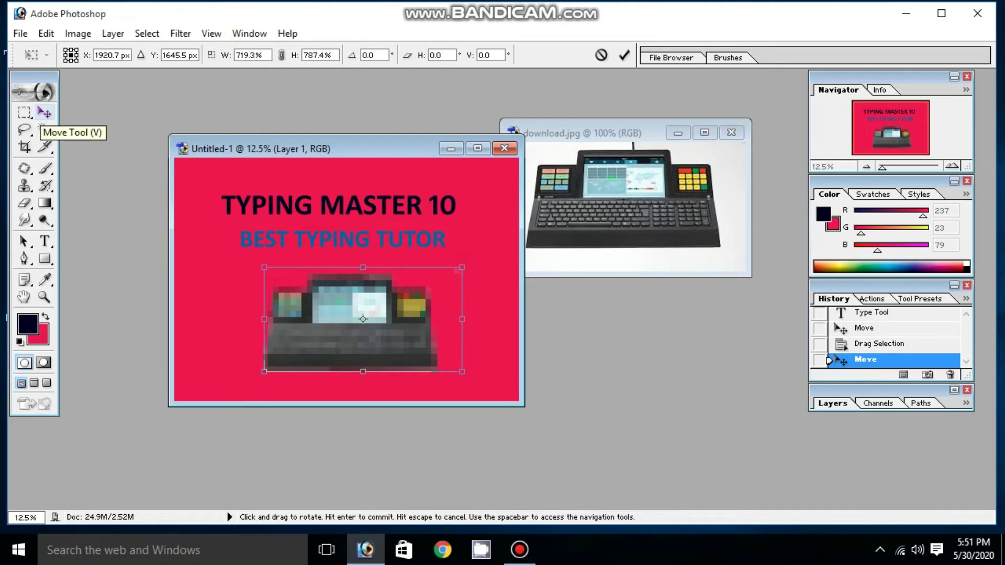
click(45, 112)
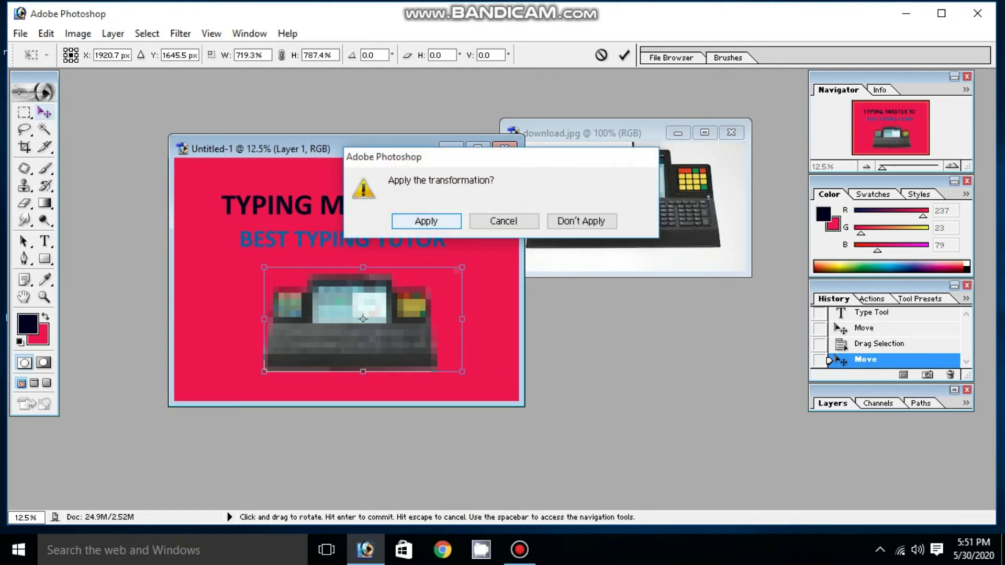
click(426, 221)
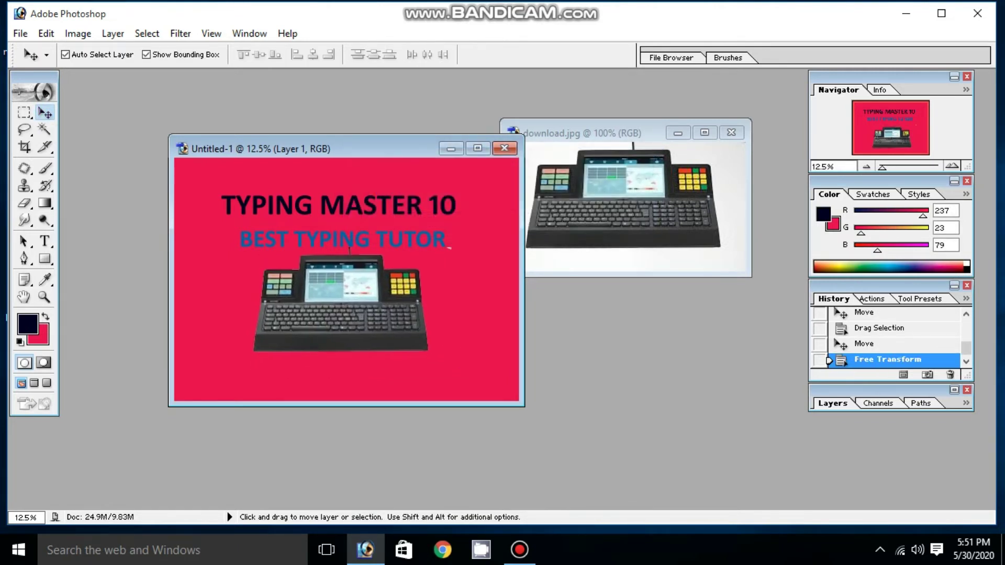
- Nudge the keyboard right and enlarge it wider and taller with the transform handles
drag(340, 304, 347, 303)
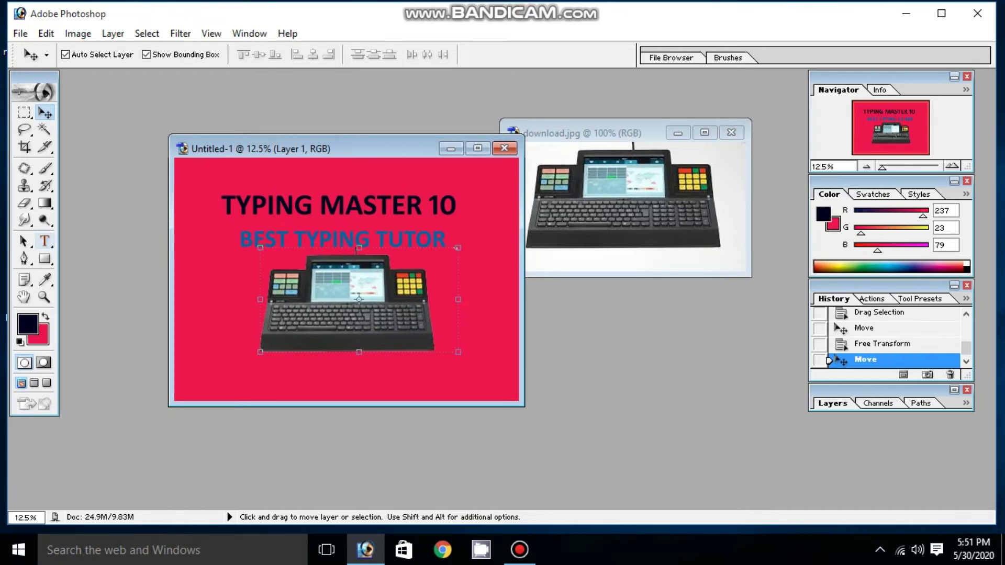
click(45, 241)
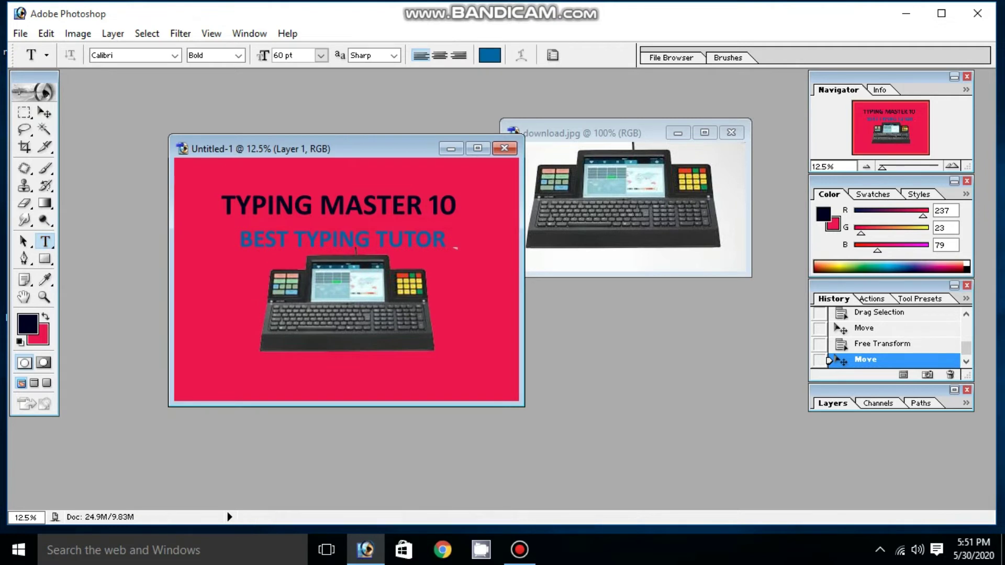
click(45, 113)
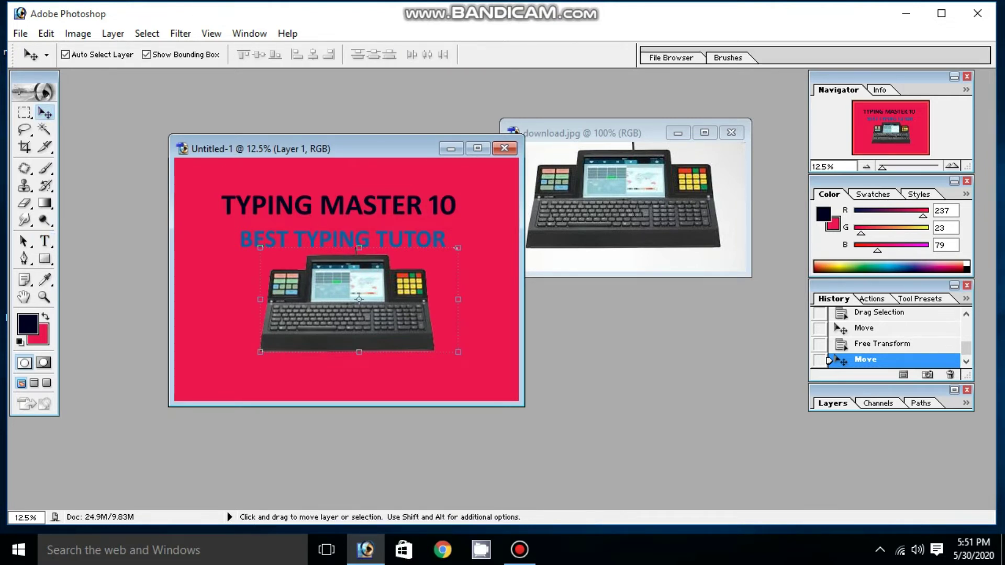
drag(458, 299, 486, 299)
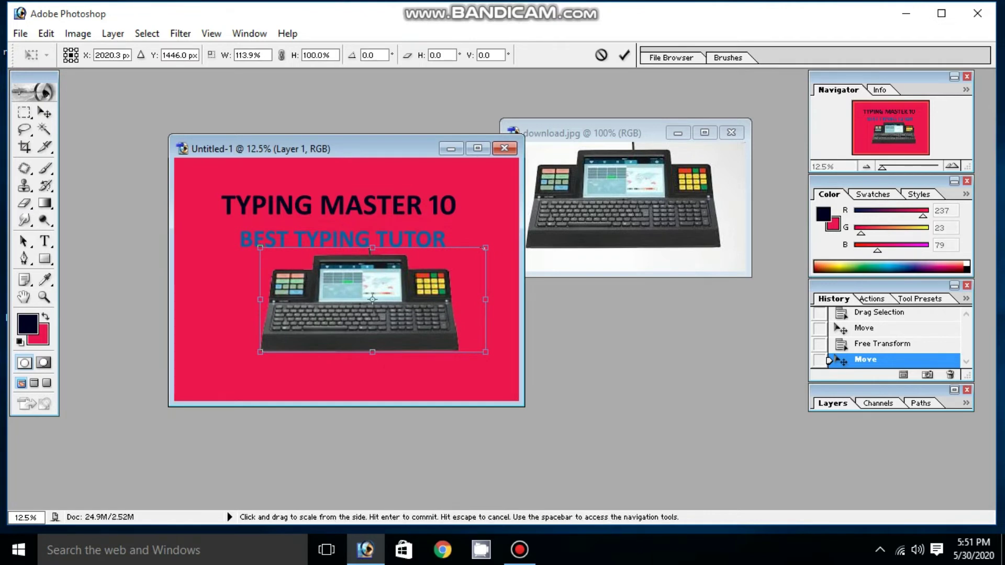
drag(260, 300, 230, 299)
drag(358, 351, 358, 365)
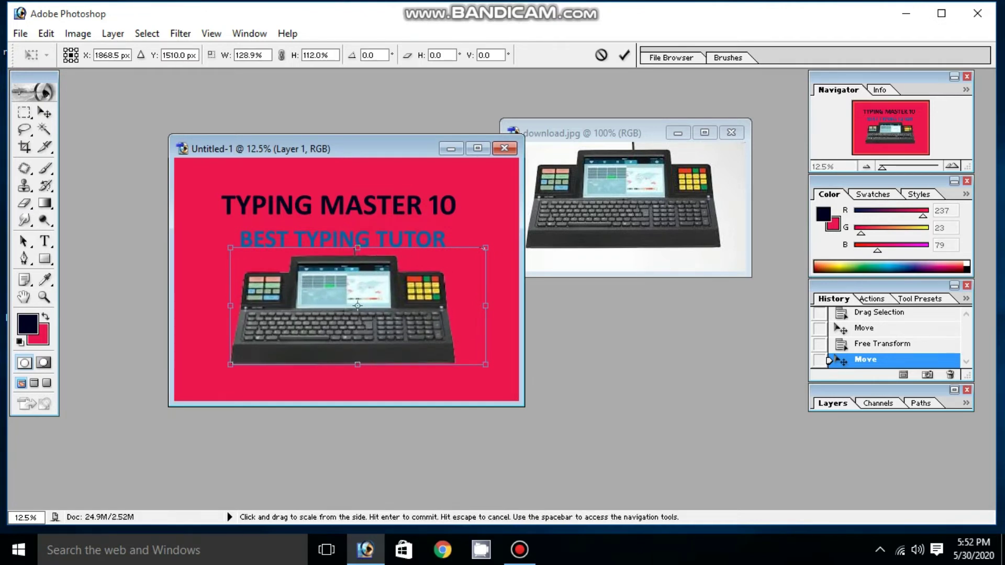
- Fine-tune the keyboard slightly narrower, apply the transform, and re-centre it under the subtitle
drag(340, 314, 334, 316)
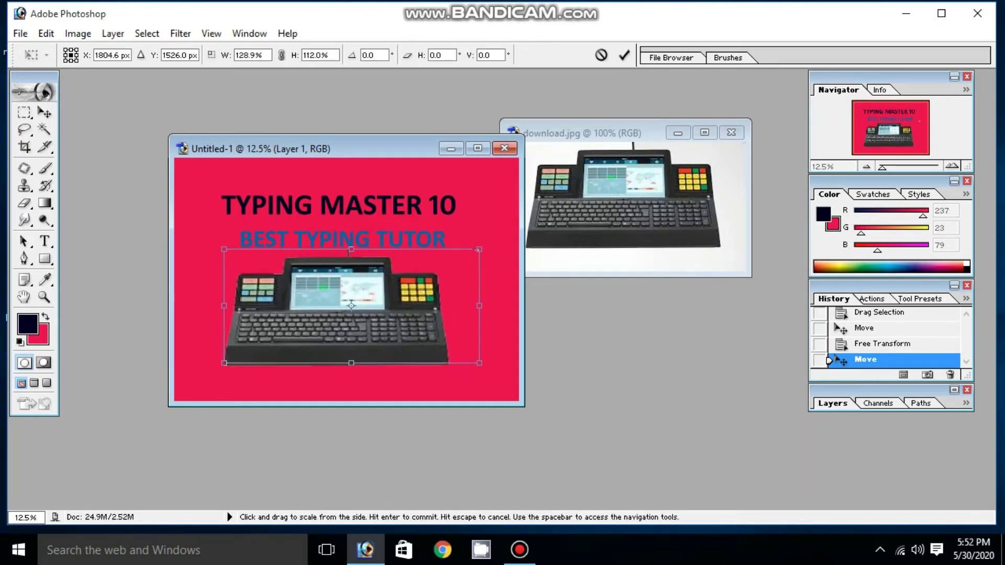
drag(351, 363, 351, 365)
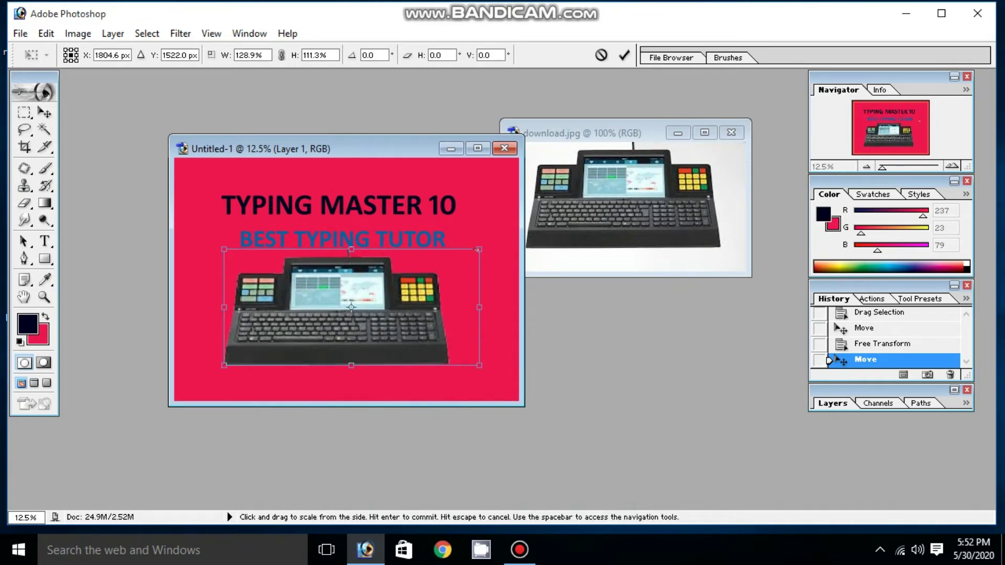
drag(479, 307, 475, 307)
drag(224, 307, 231, 307)
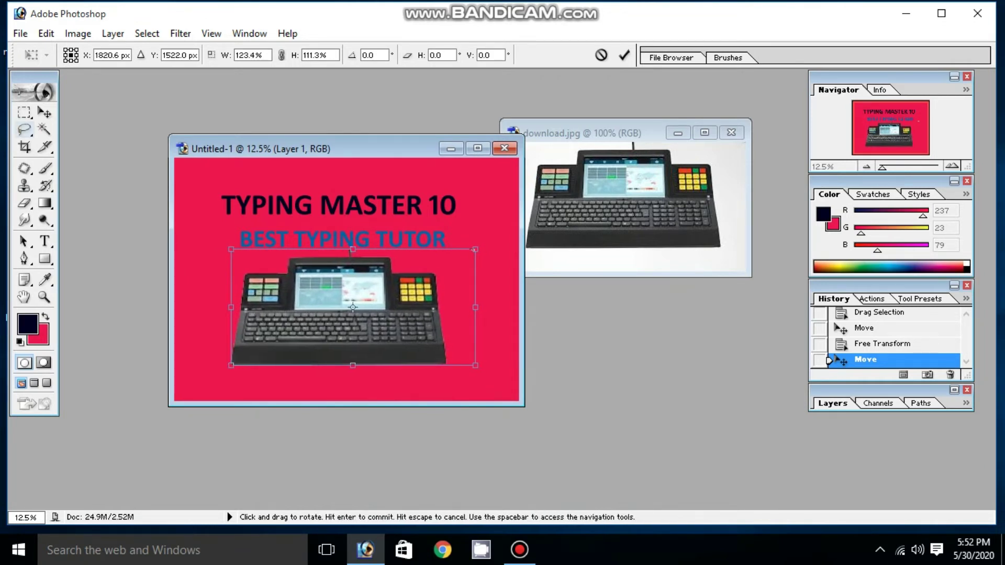
click(44, 112)
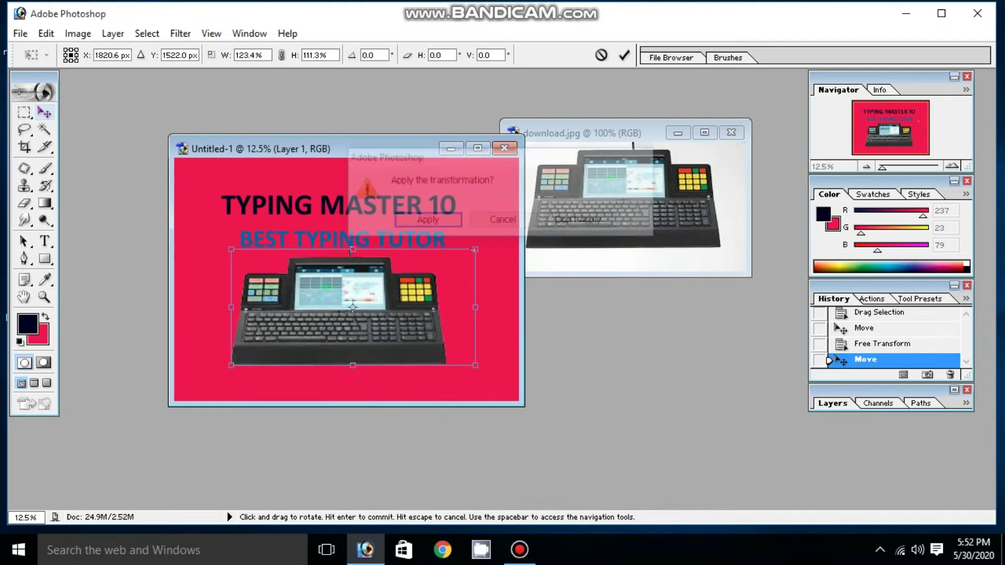
click(429, 220)
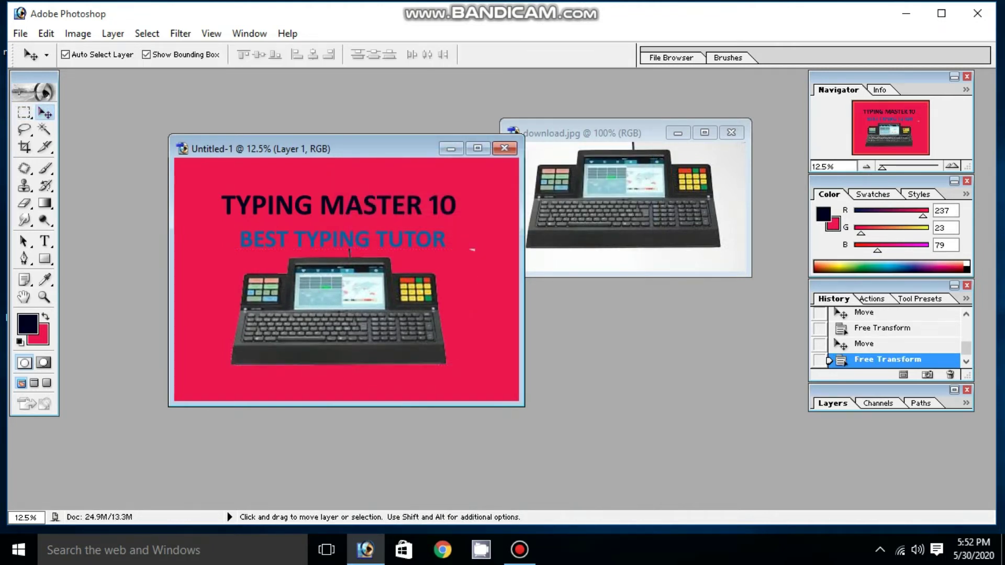
drag(475, 249, 476, 249)
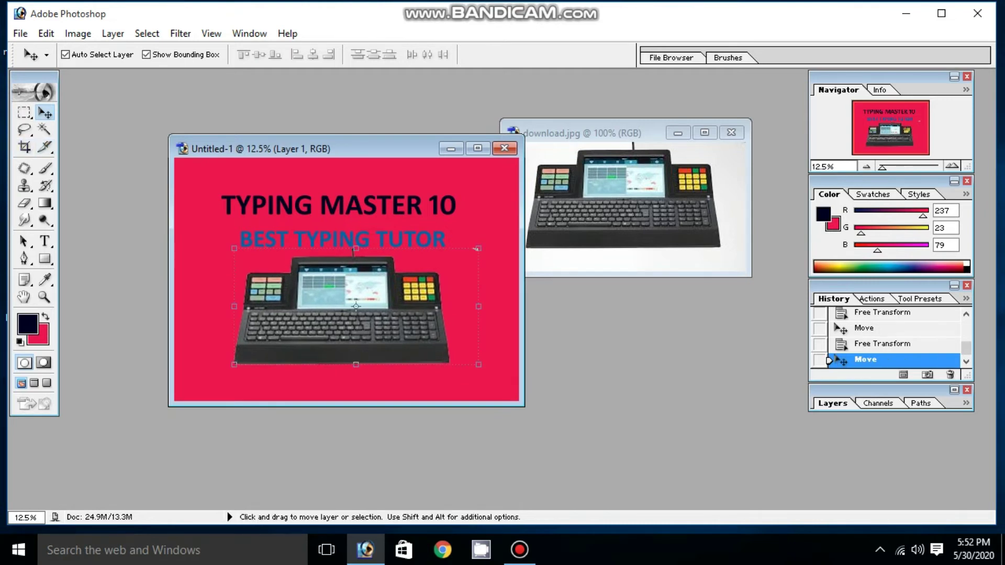
- Draw a text box along the poster's bottom and set the text colour to PANTONE 560 PC
key(t)
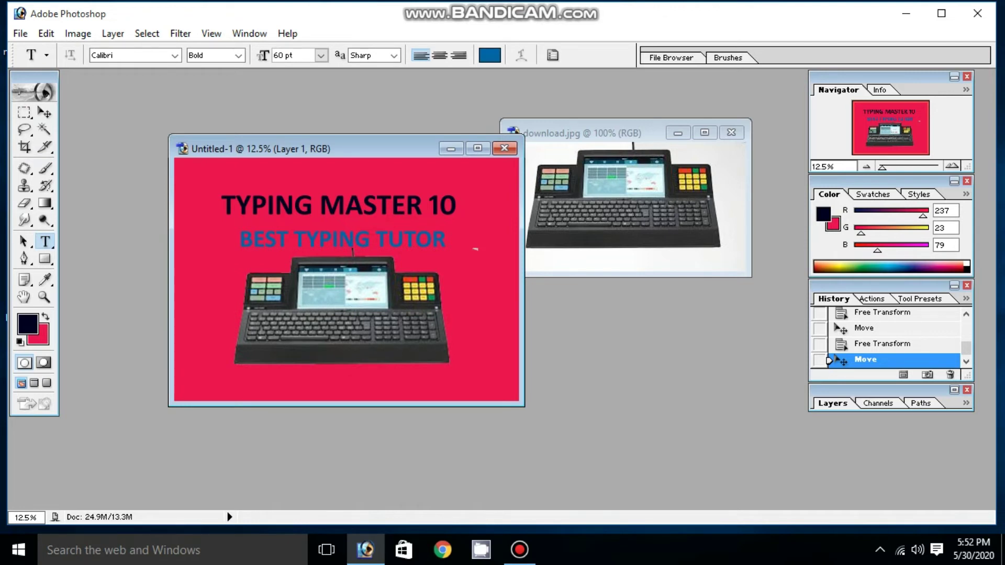
drag(218, 379, 481, 394)
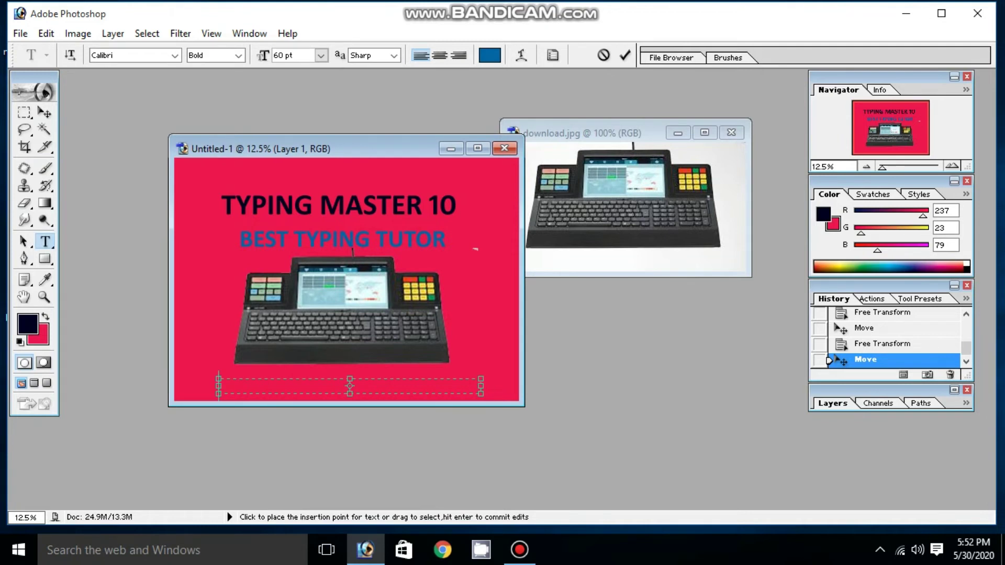
drag(349, 378, 350, 369)
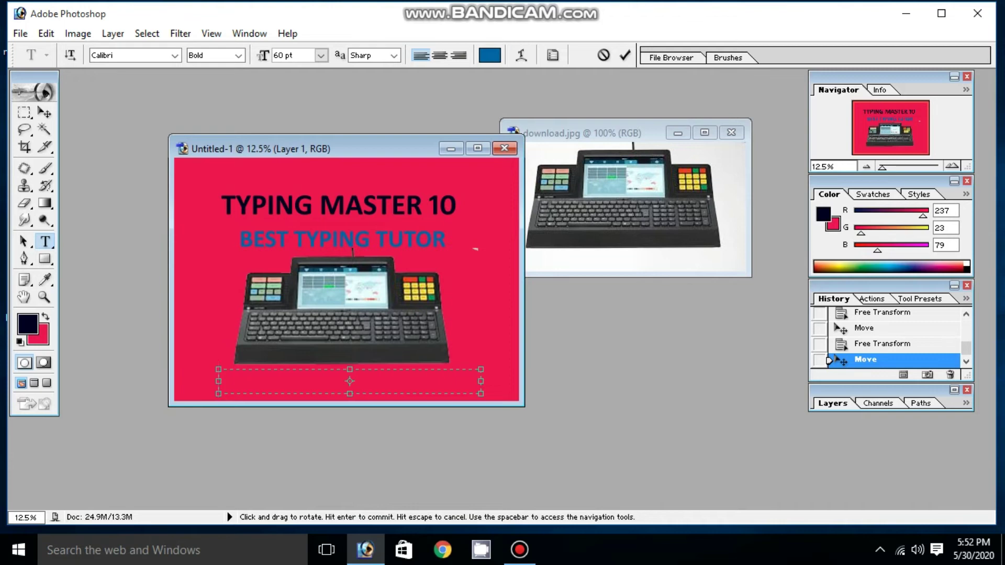
click(489, 55)
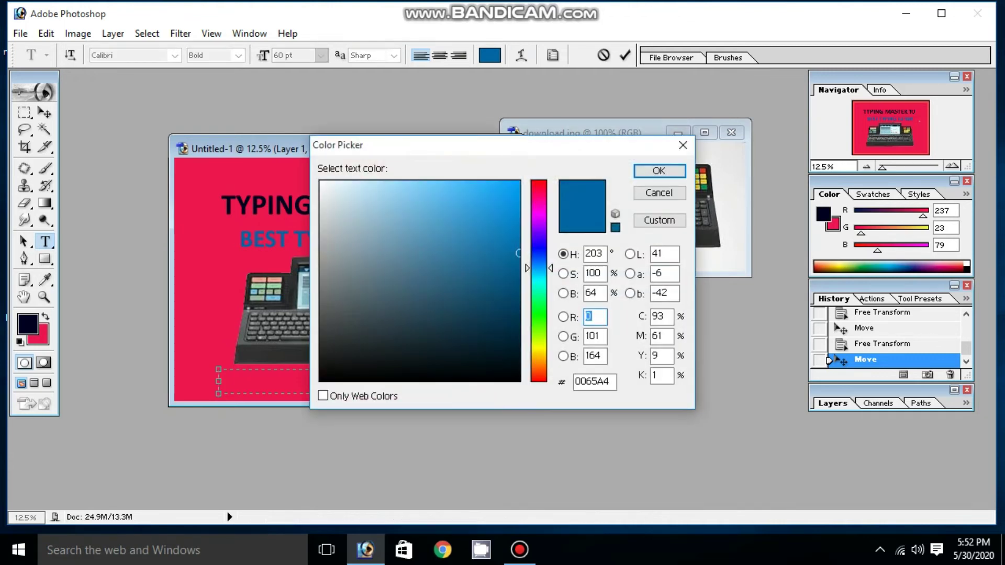
click(659, 220)
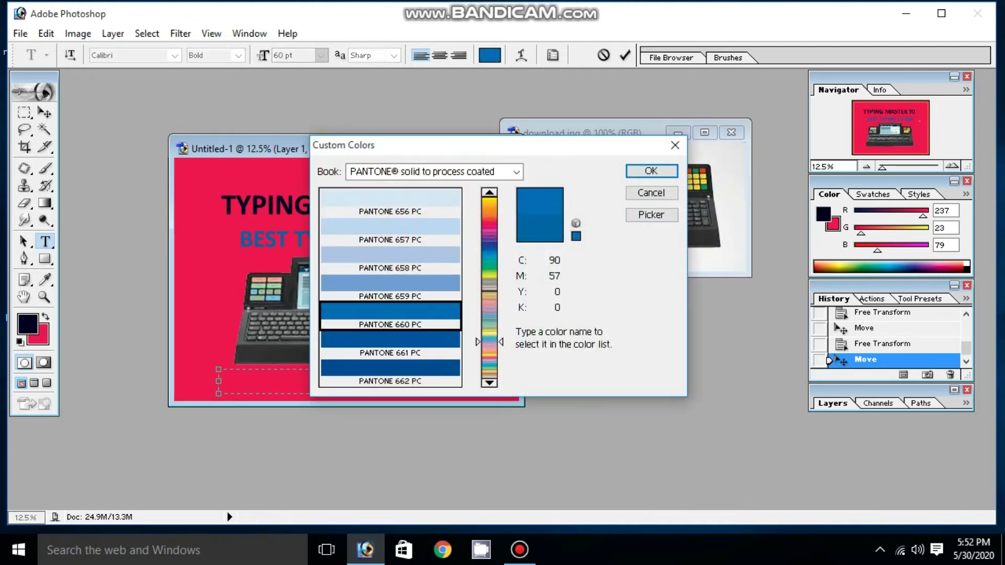
mouse_move(489, 341)
mouse_down()
mouse_move(490, 313)
mouse_move(490, 323)
mouse_up()
click(390, 201)
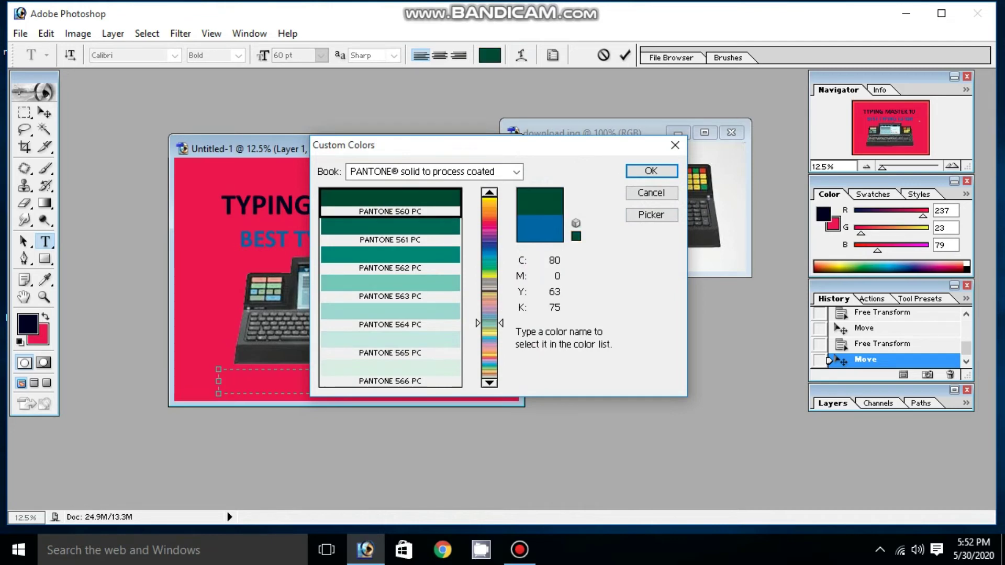
click(651, 171)
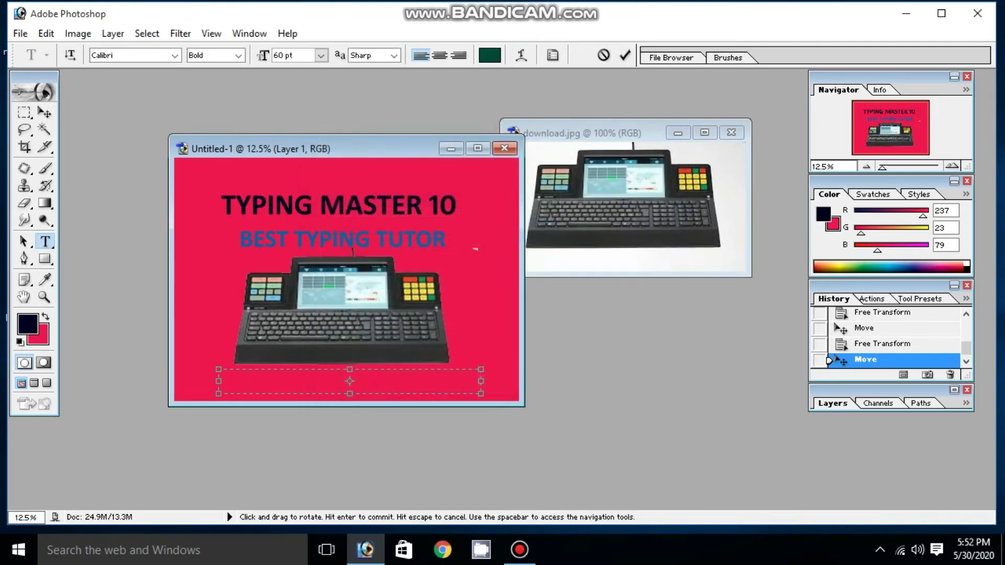
- Type 'DESI LOG' and move it to the bottom centre below the keyboard
text(DE)
text(SI LO)
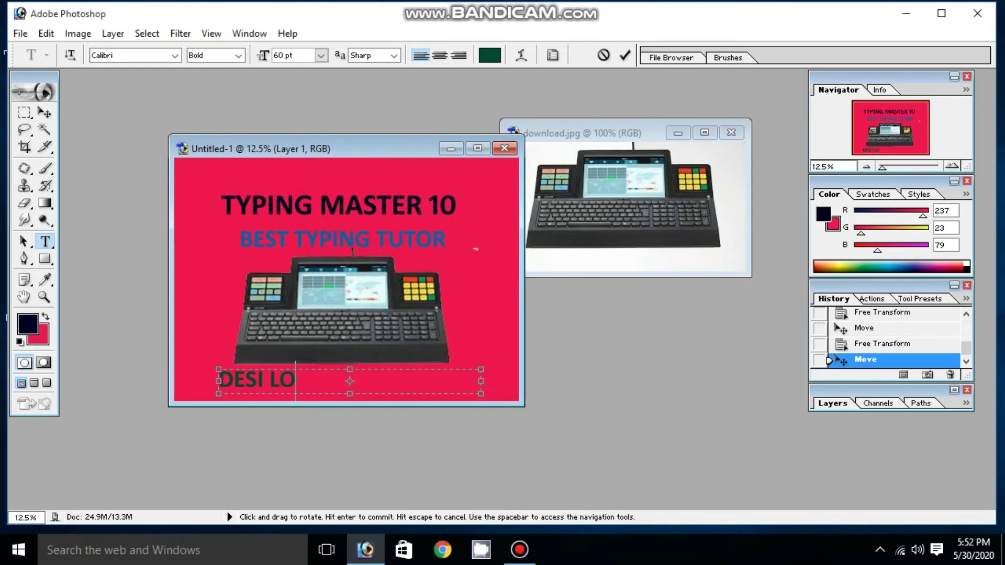
text(G)
click(44, 112)
drag(262, 380, 334, 382)
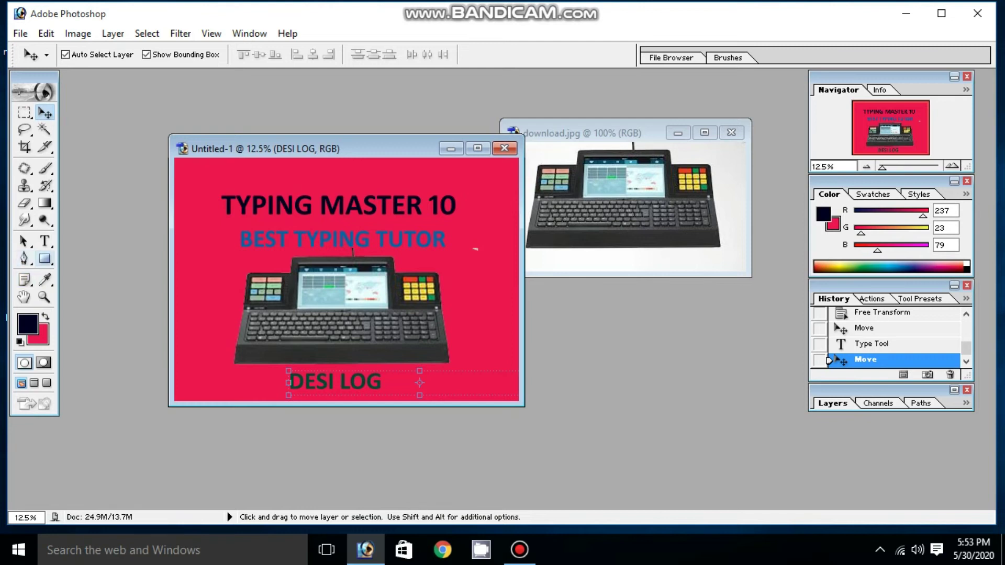
- Draw a tall empty text box along the poster's left edge
click(44, 241)
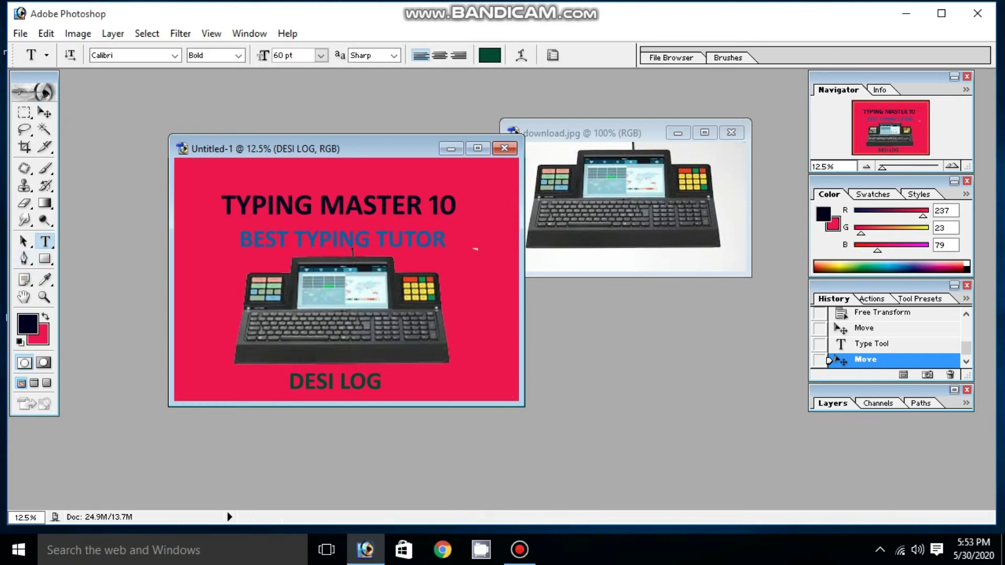
drag(180, 214, 218, 232)
drag(214, 301, 226, 360)
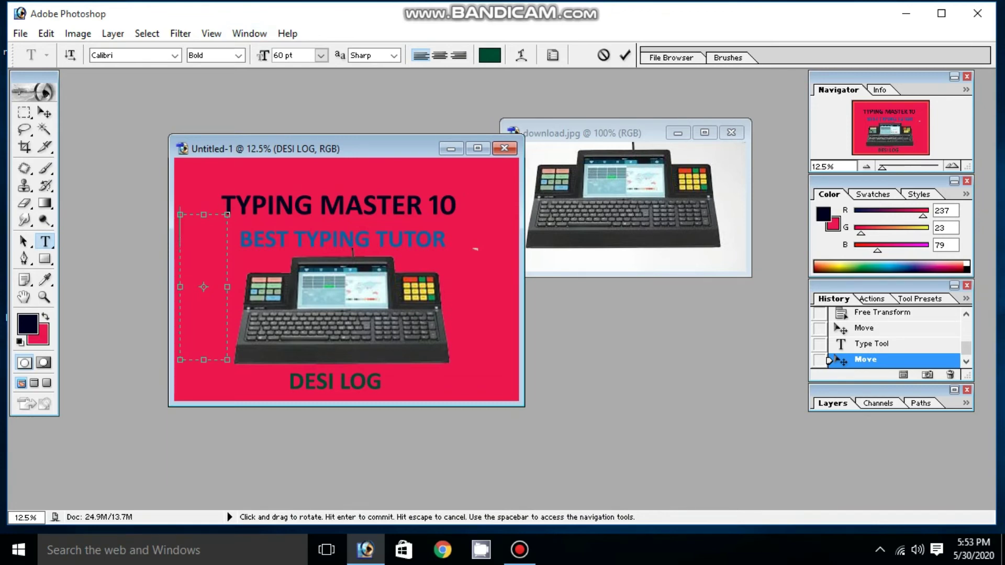
- Try purple PANTONE 2623 PC as the text colour, then undo back to dark green
click(489, 55)
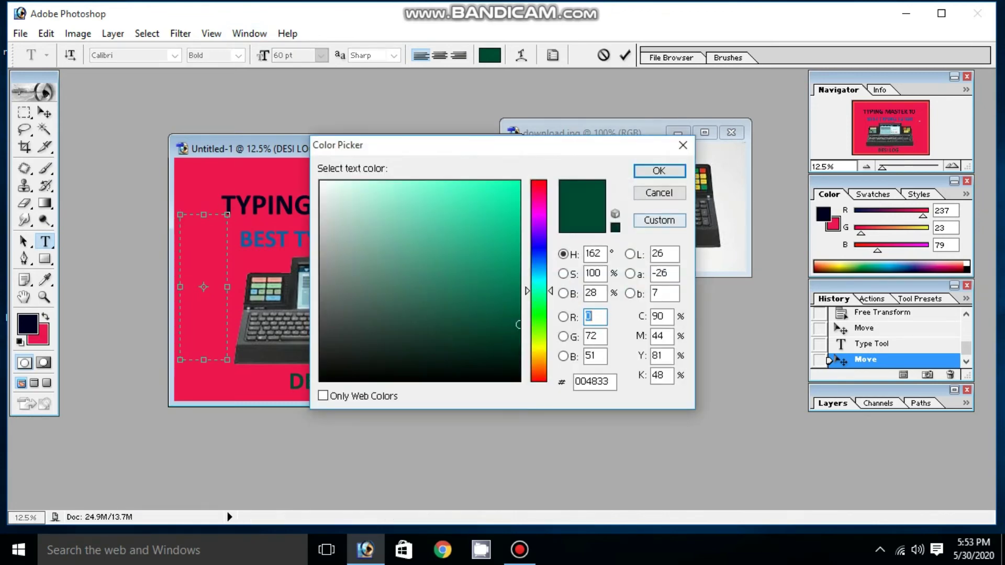
click(660, 220)
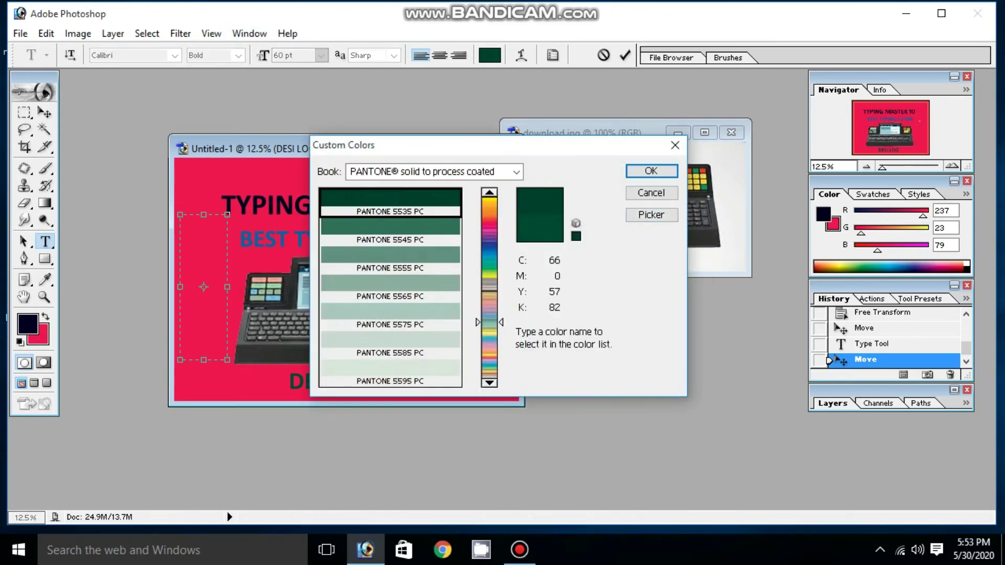
drag(489, 322, 489, 237)
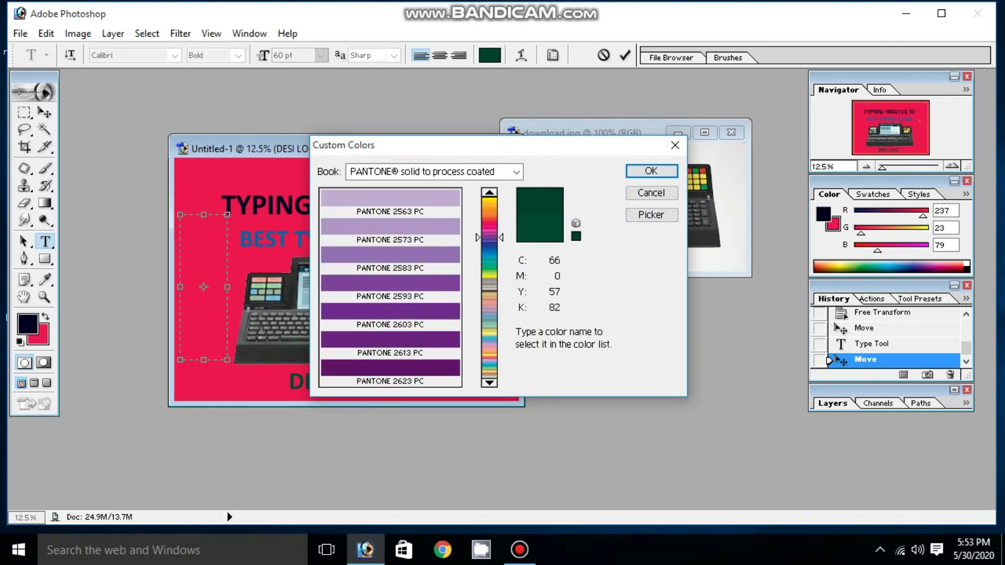
click(390, 368)
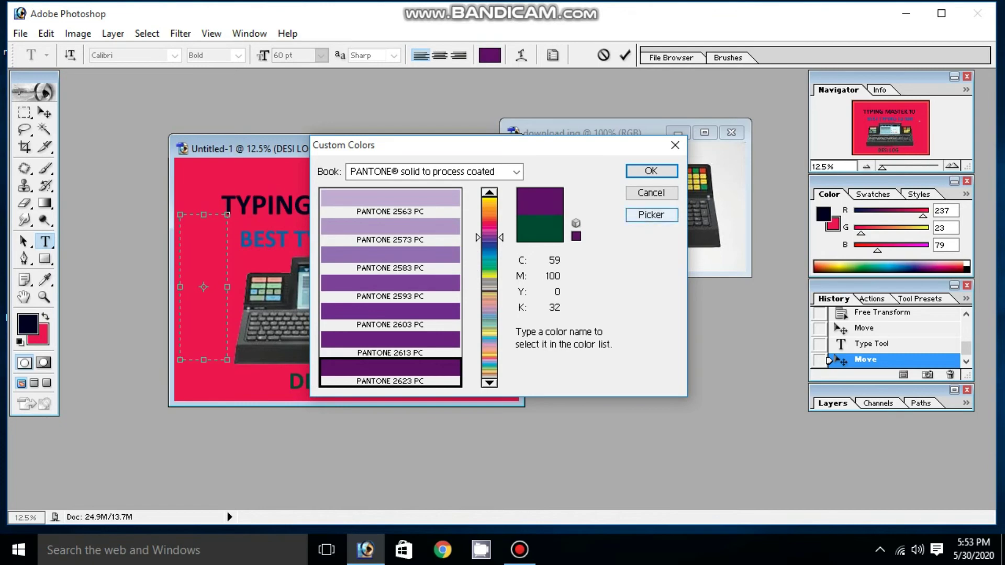
key(Return)
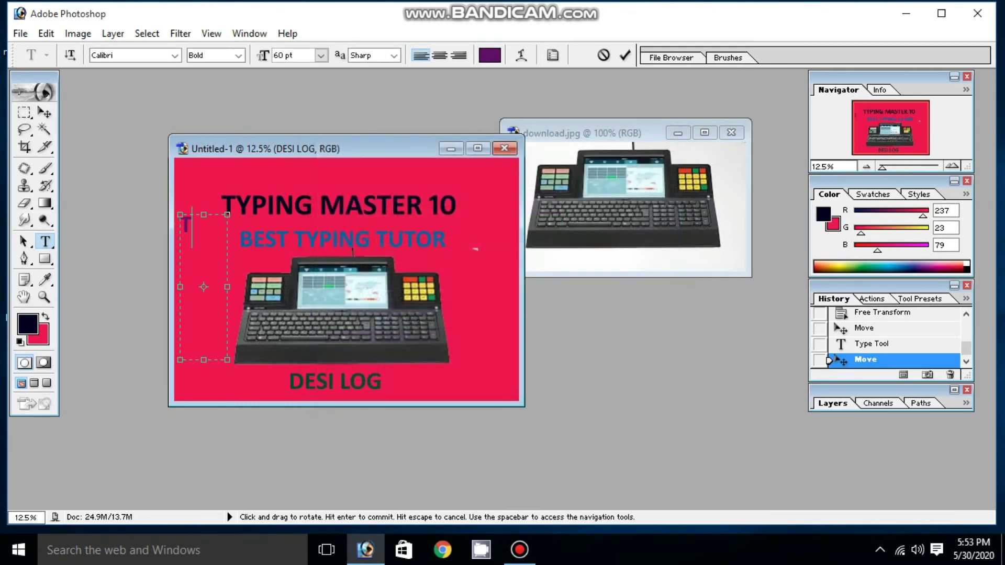
key(ctrl+alt+z)
key(ctrl+alt+z)
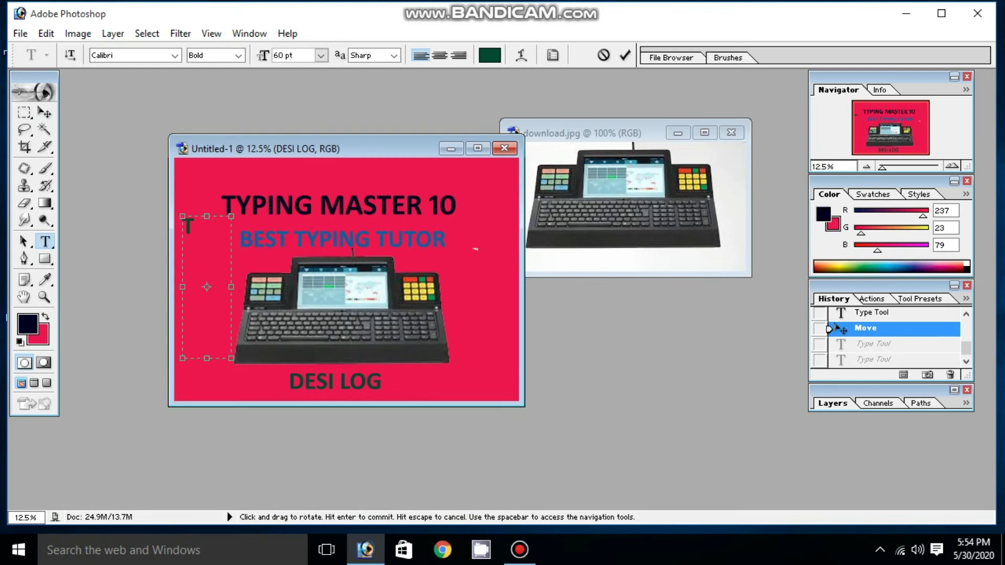
- Finish the stacked letters Y, P, I, N, nudge TYPIN right, and draw a tall text box
text(Y)
text(P)
text(I)
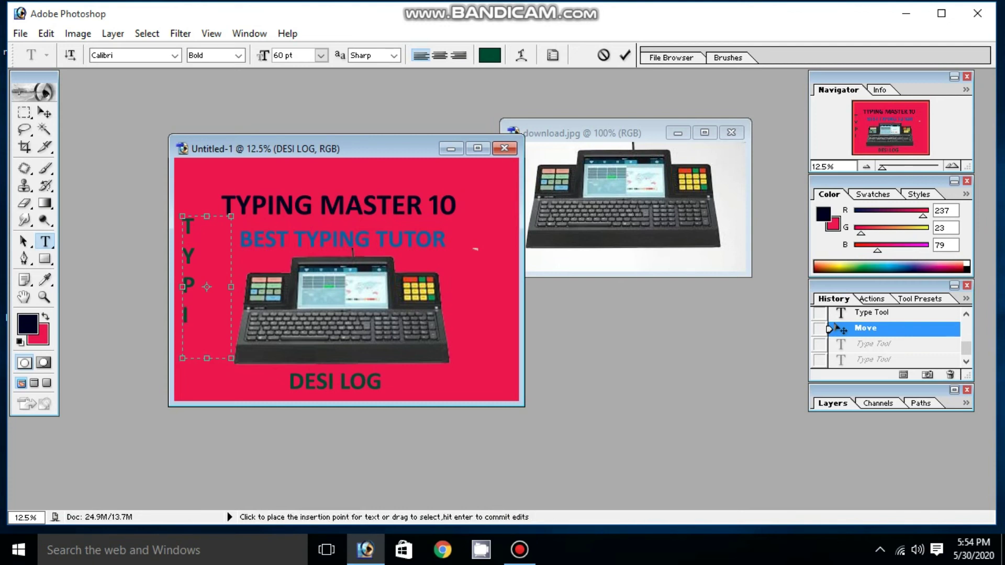
text(N)
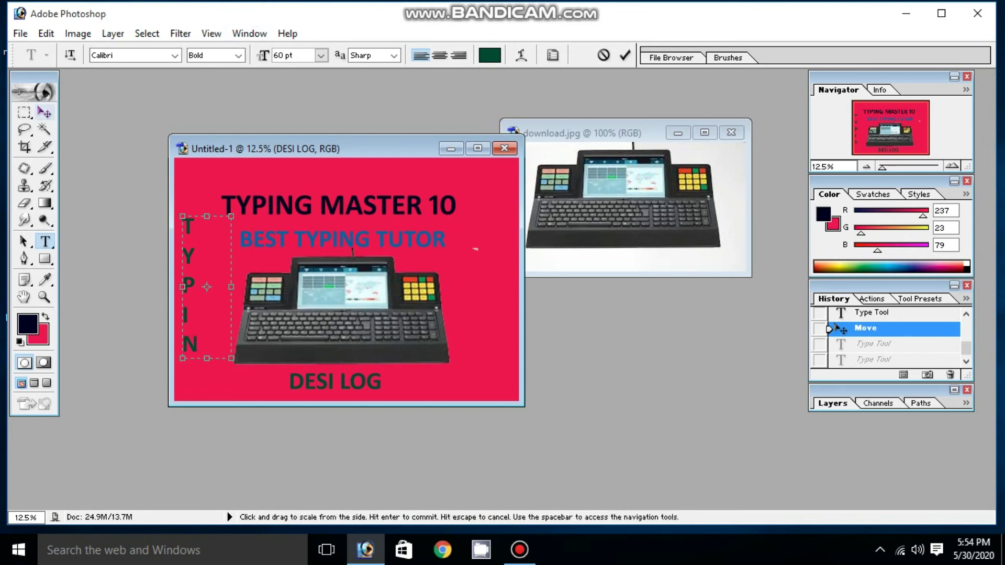
click(44, 112)
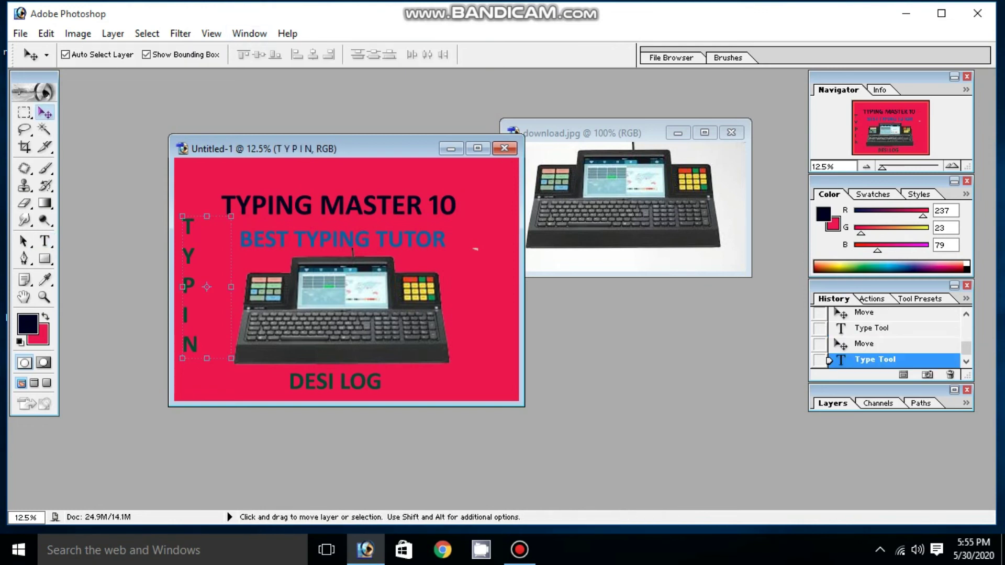
drag(189, 286, 201, 285)
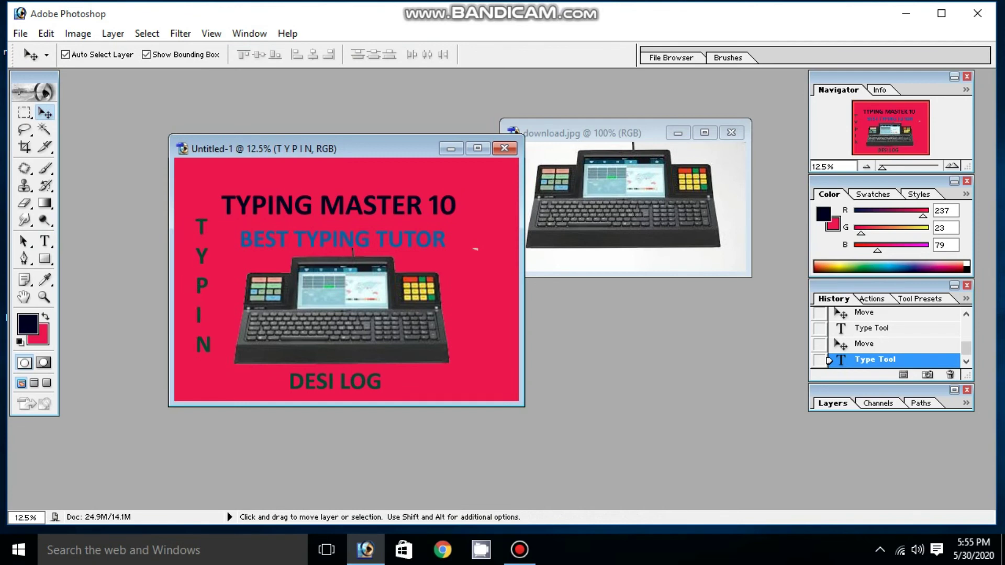
click(45, 241)
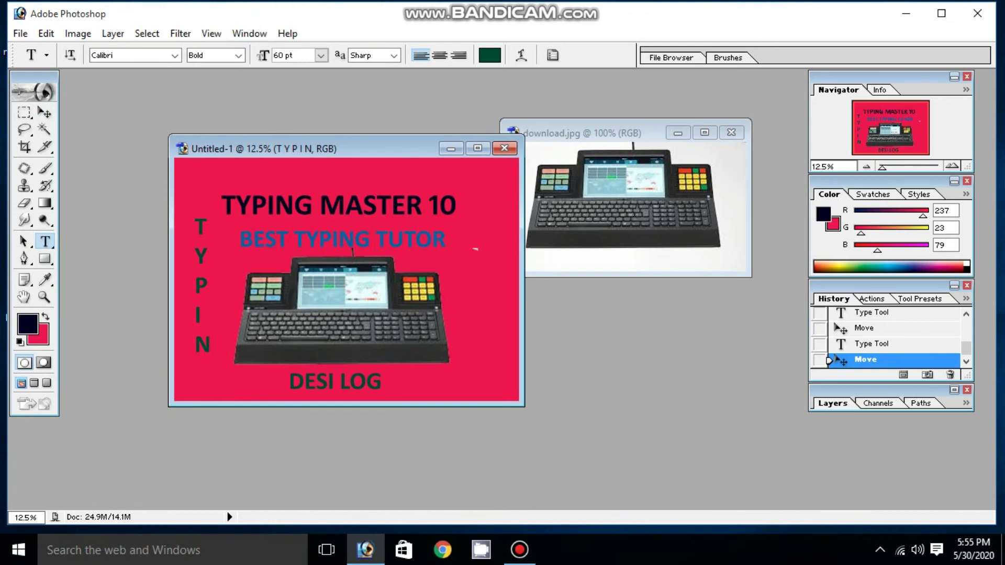
drag(470, 203, 509, 351)
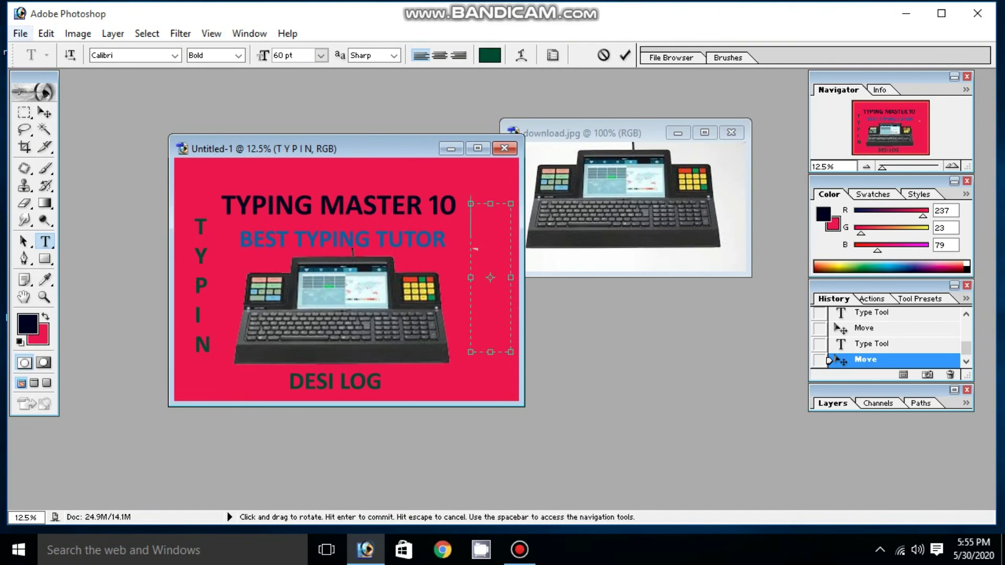
- Start a Save As copy on the Desktop with the format set to JPEG
click(20, 33)
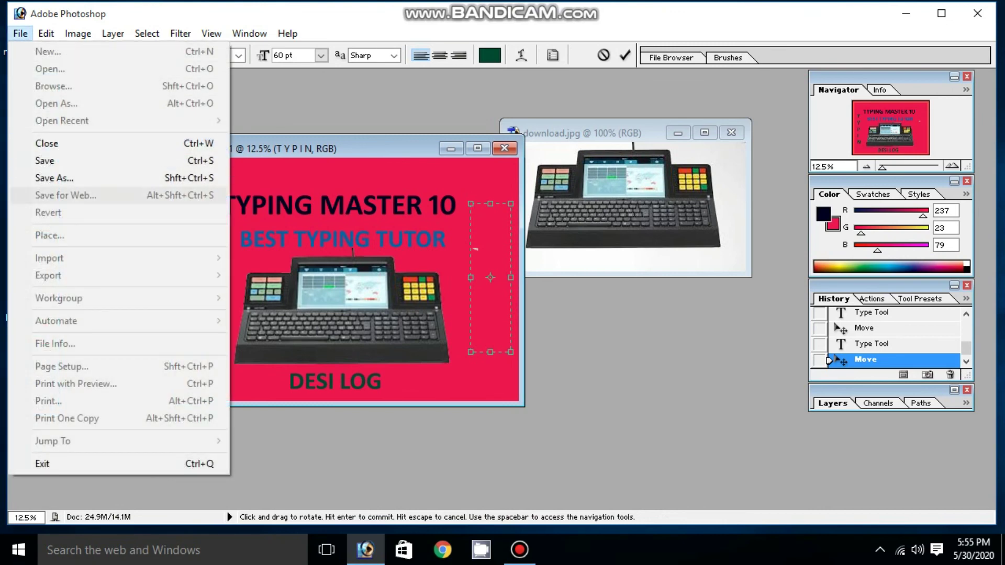
click(55, 178)
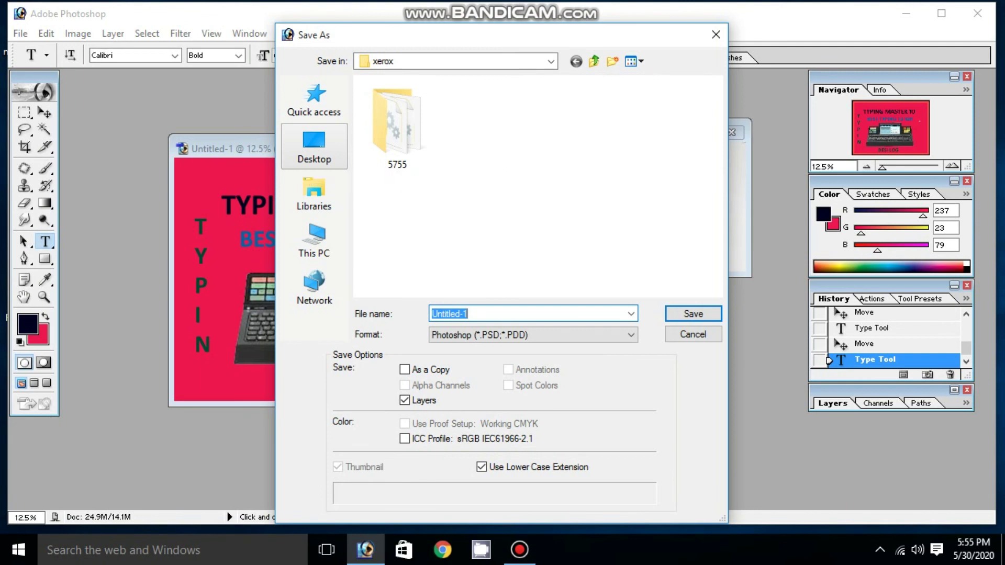
click(314, 145)
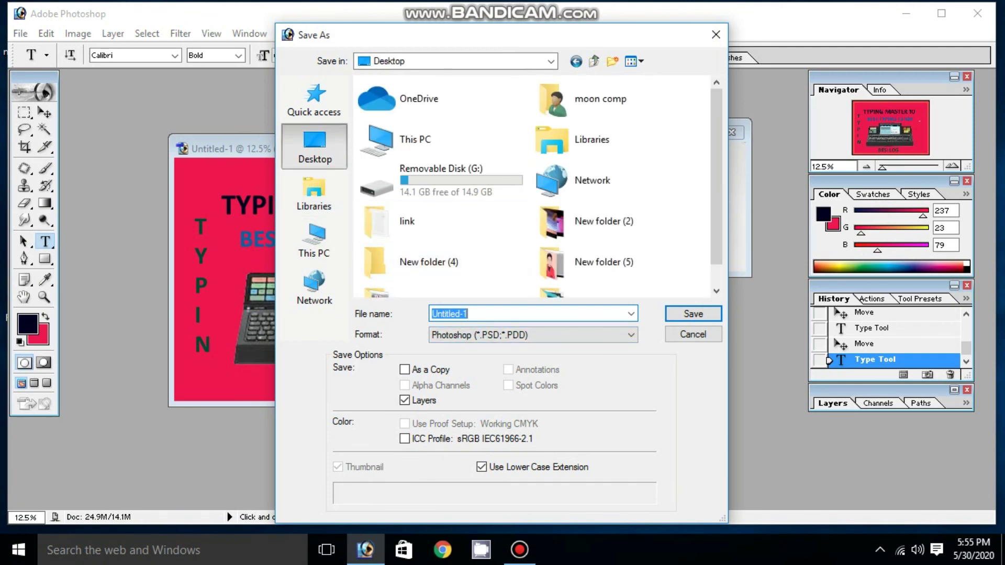
click(630, 335)
key(Down)
key(Down)
key(Down)
key(Down)
key(Down)
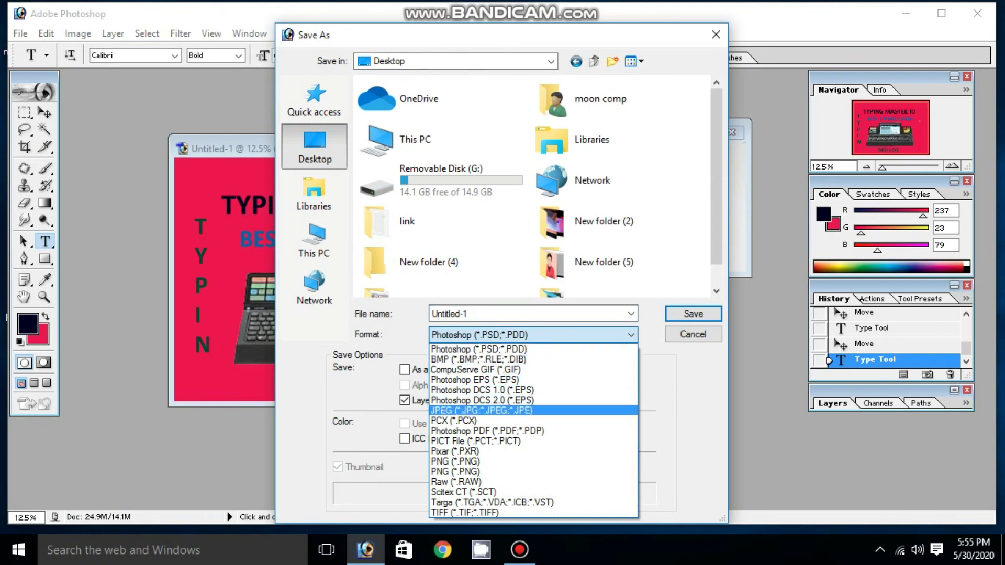
key(Down)
key(Return)
- Name the file XYZ, accept maximum JPEG quality, and minimize Photoshop
key(shift+Tab)
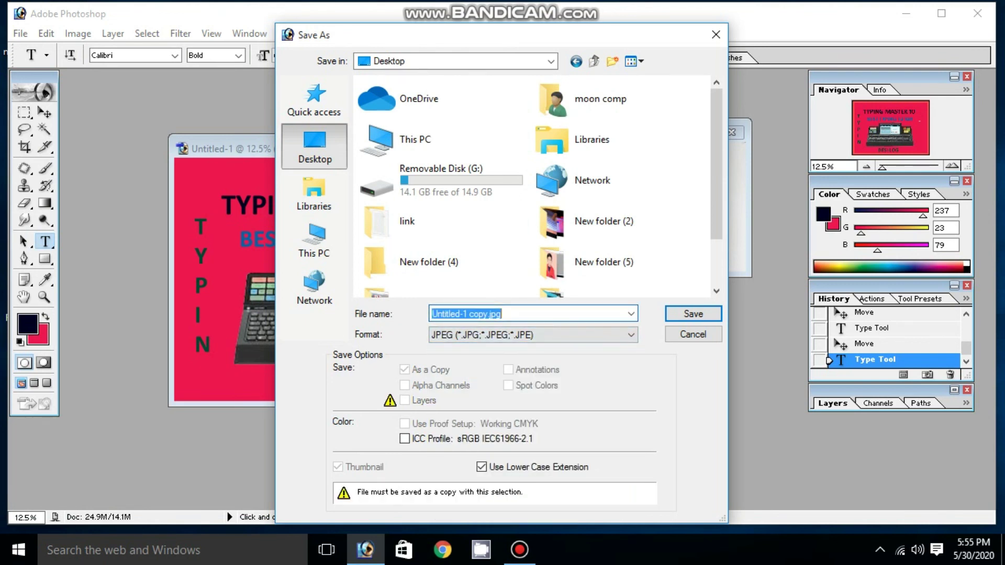
text(XY)
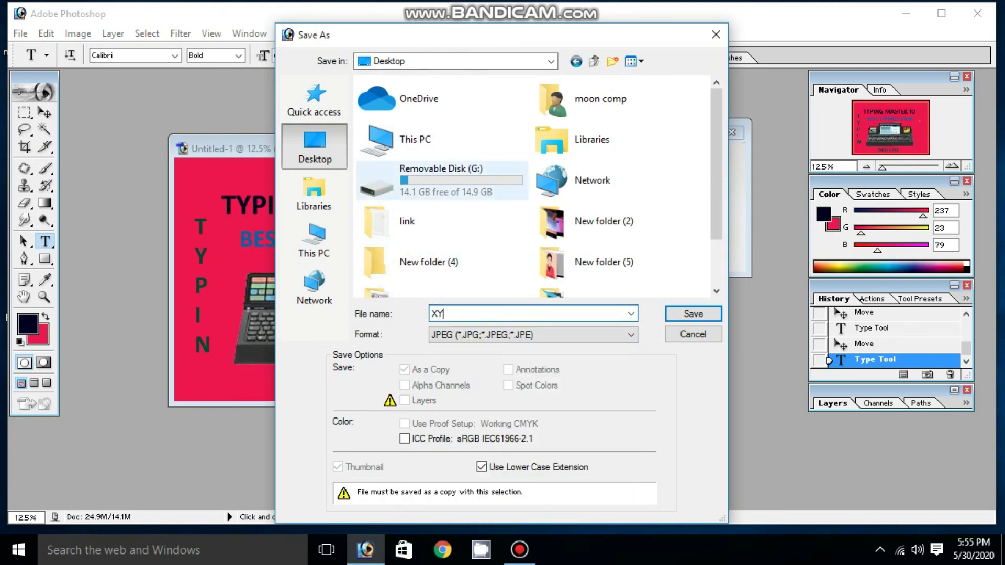
text(Z)
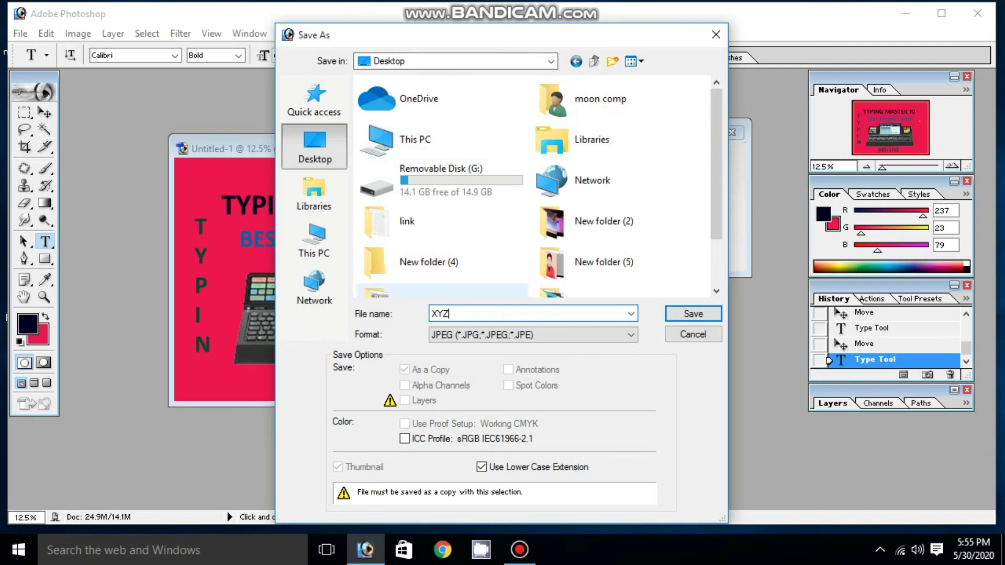
key(Return)
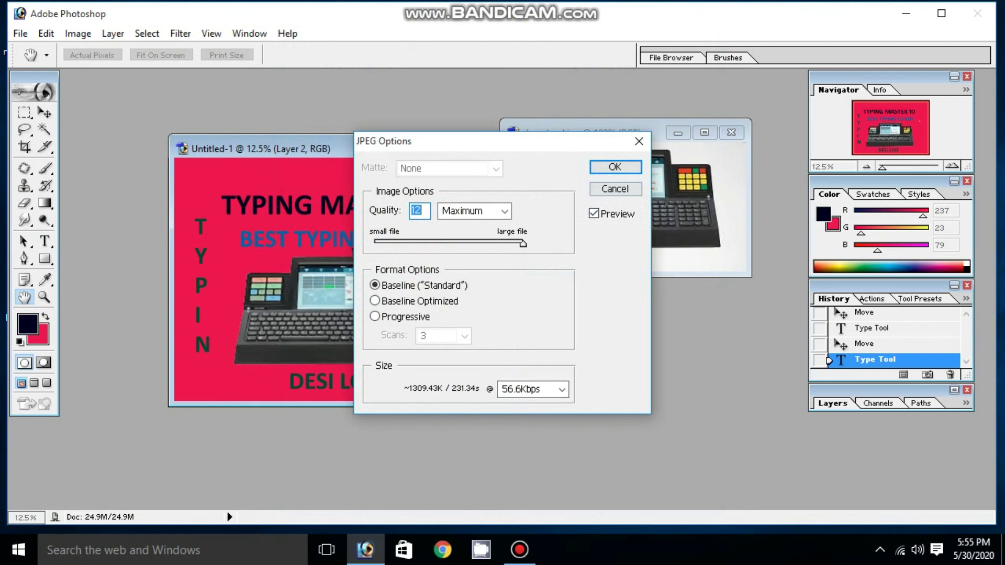
click(616, 167)
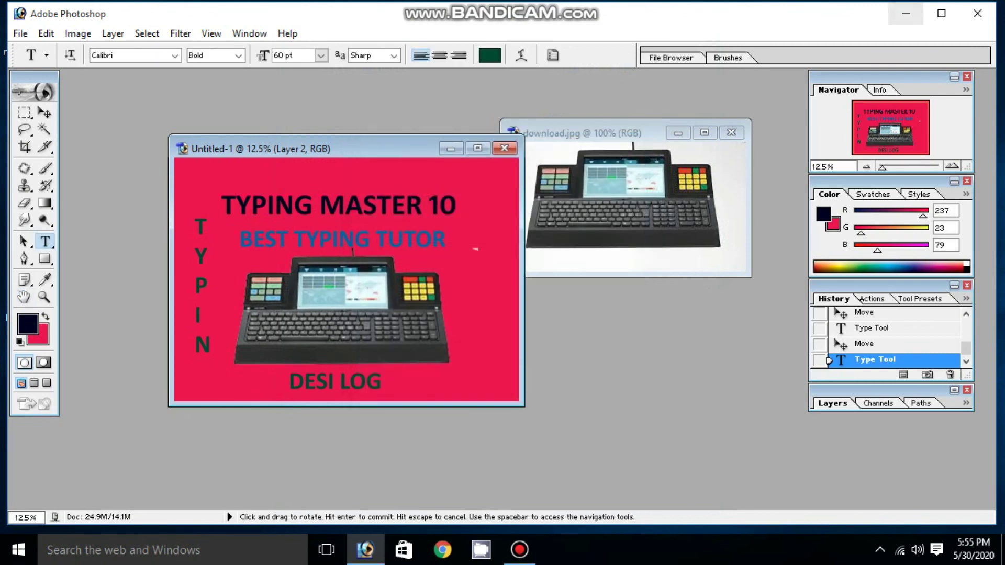
click(906, 13)
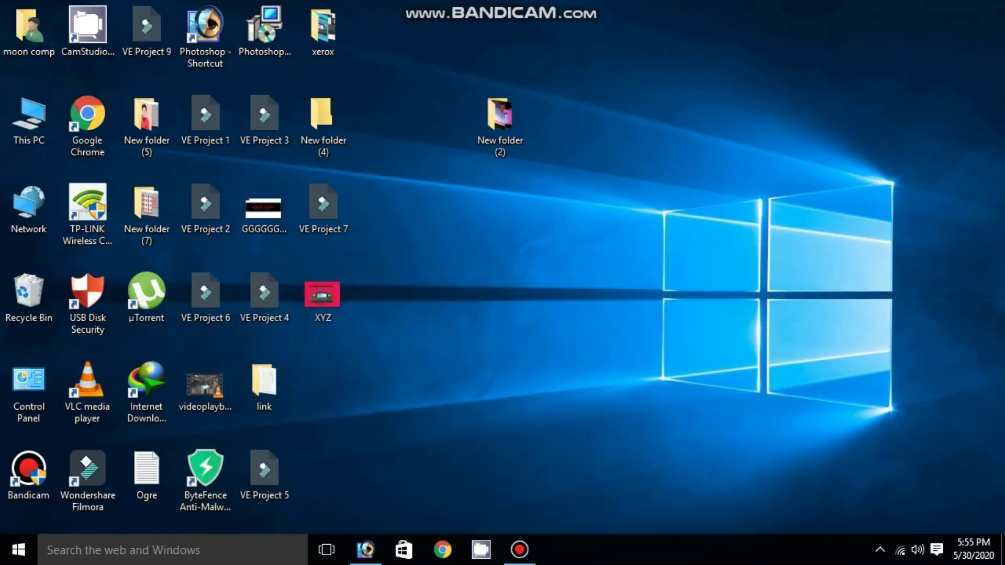
- Open the XYZ desktop image in Photos to view the finished poster
double_click(322, 295)
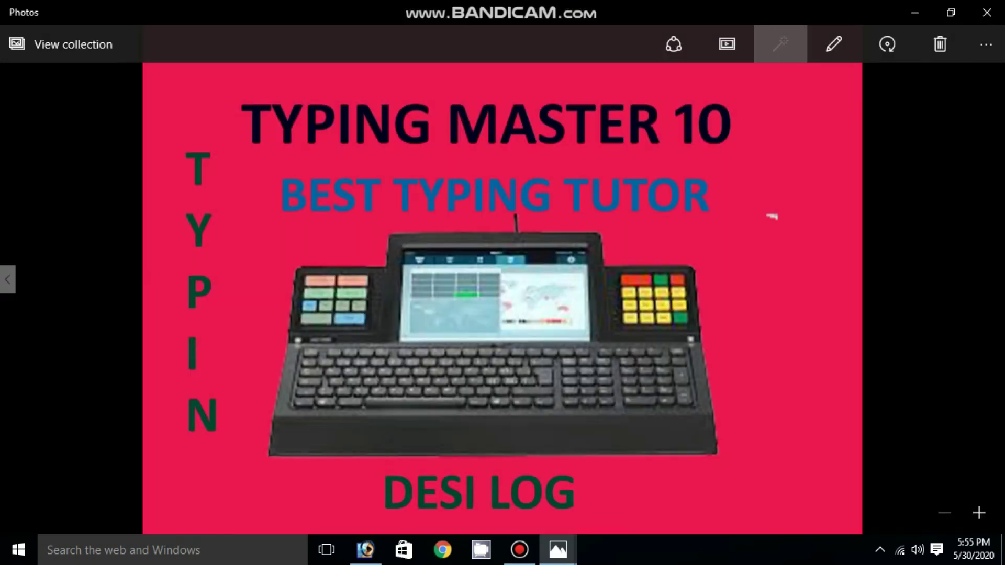